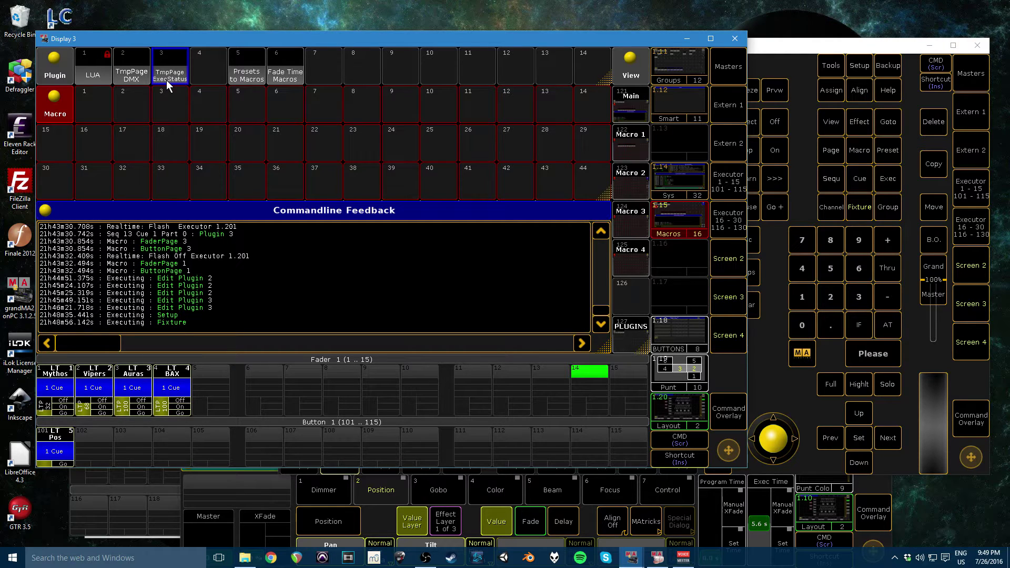
# Add a new layer named Dummy in the Patch & Fixture Schedule
pyautogui.click(854, 68)
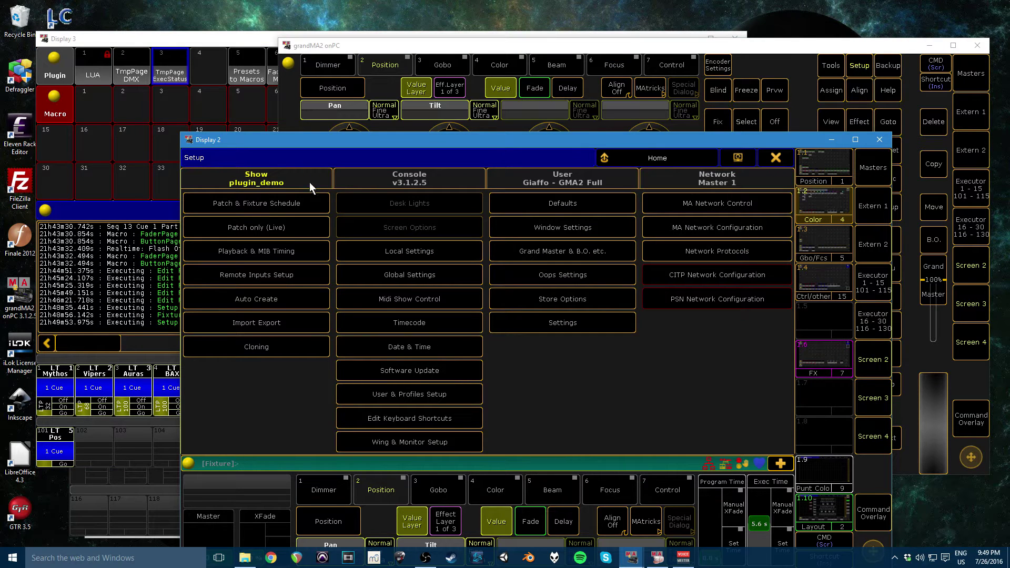
pyautogui.click(257, 210)
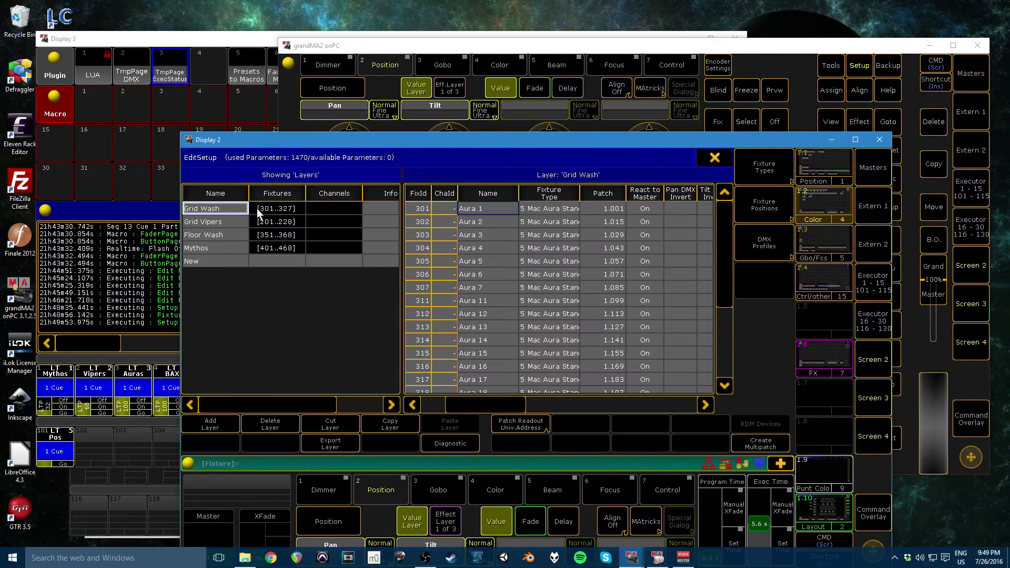
pyautogui.click(195, 263)
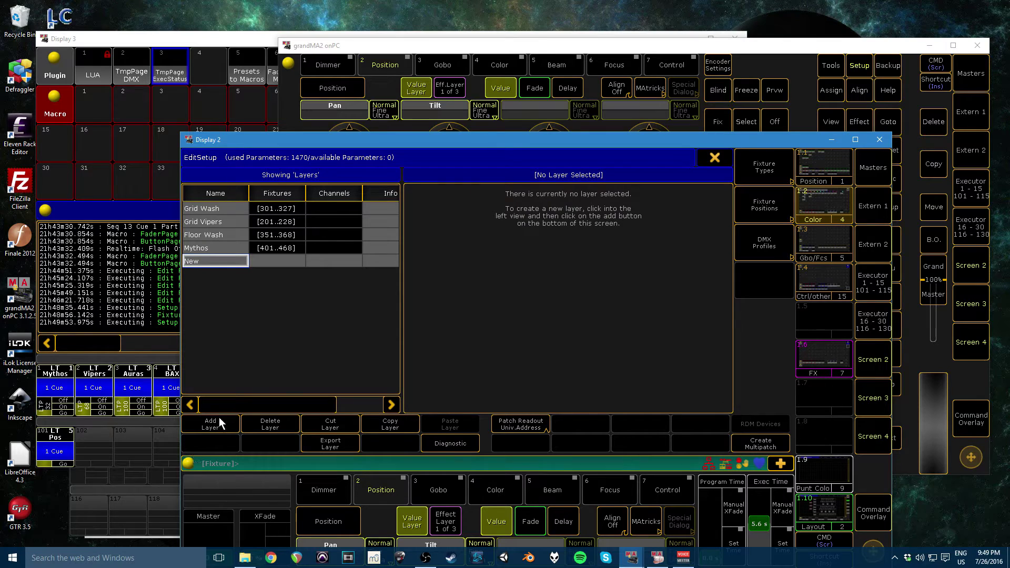
pyautogui.click(219, 421)
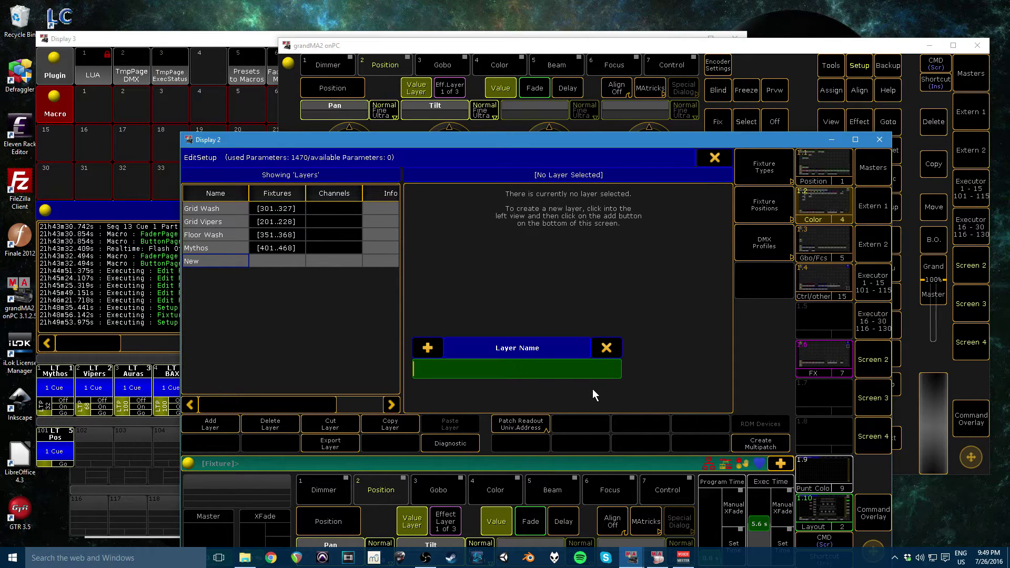
pyautogui.write('Dummy')
pyautogui.press('Return')
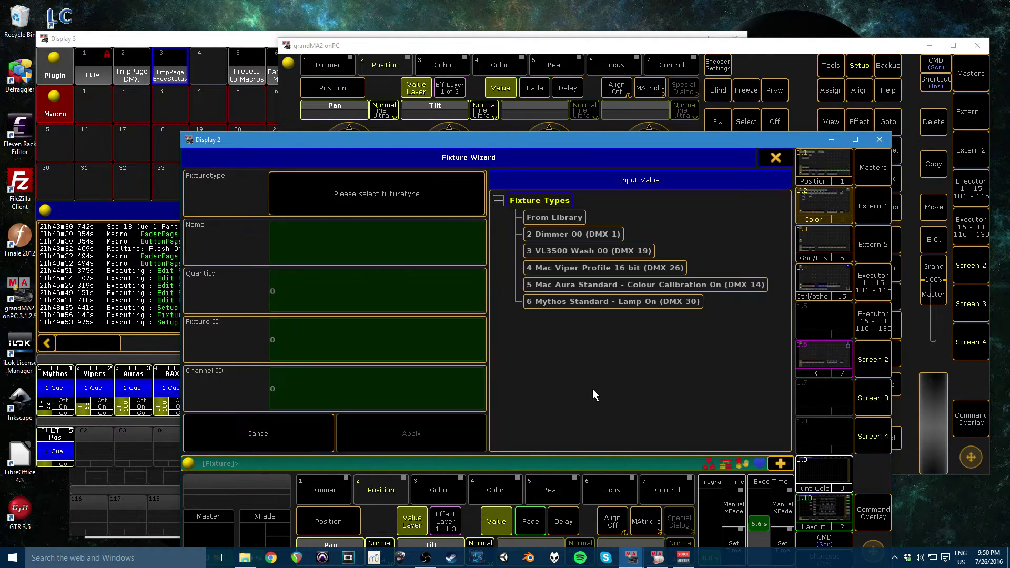
# Add one 2 Dimmer 00 fixture named Temp Page to the Dummy layer, with channel ID 1001 and patch address 1.512
pyautogui.click(594, 237)
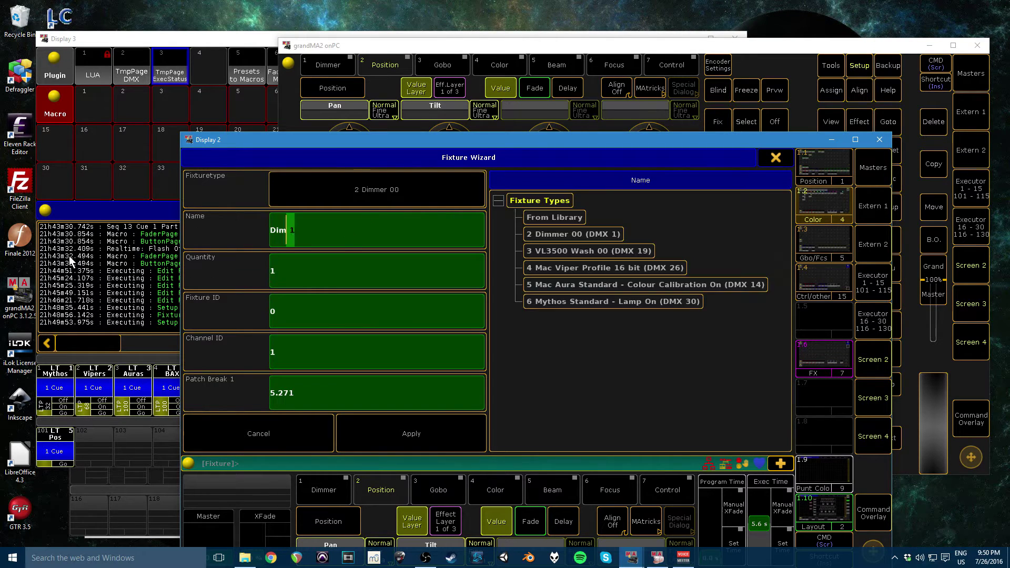
pyautogui.write('Temp Page')
pyautogui.click(215, 353)
pyautogui.write('1001')
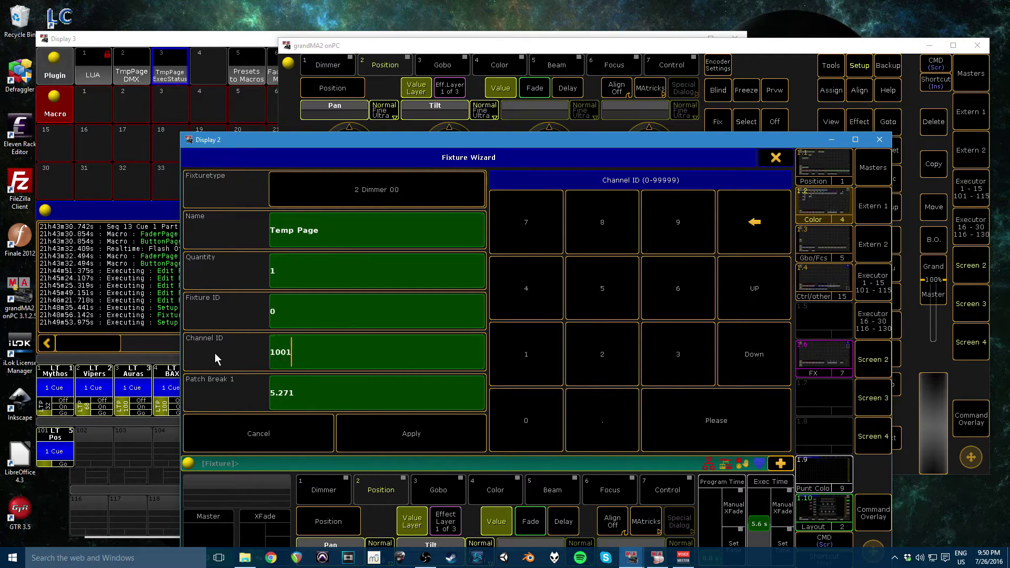
pyautogui.click(304, 392)
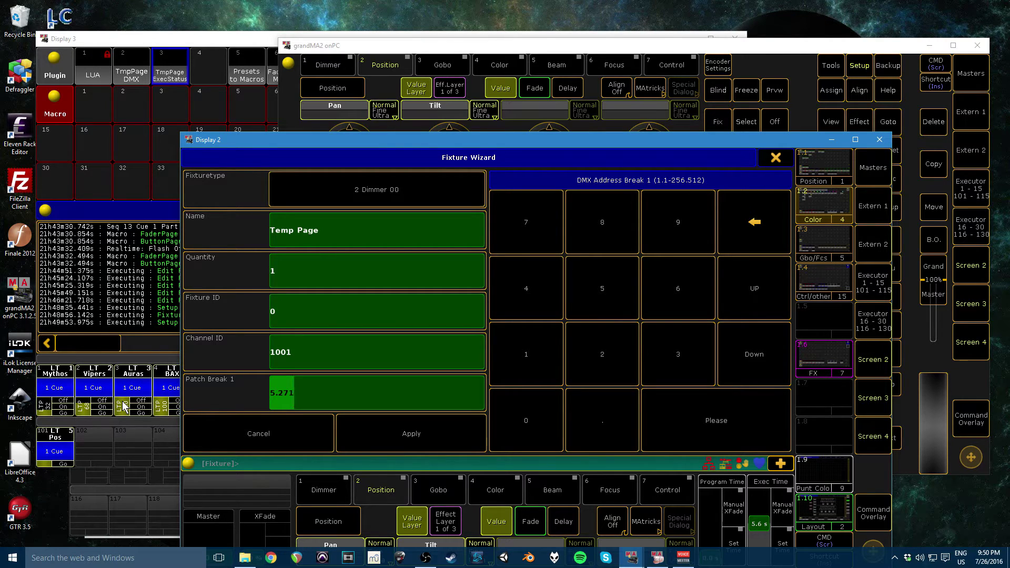
pyautogui.write('1.512')
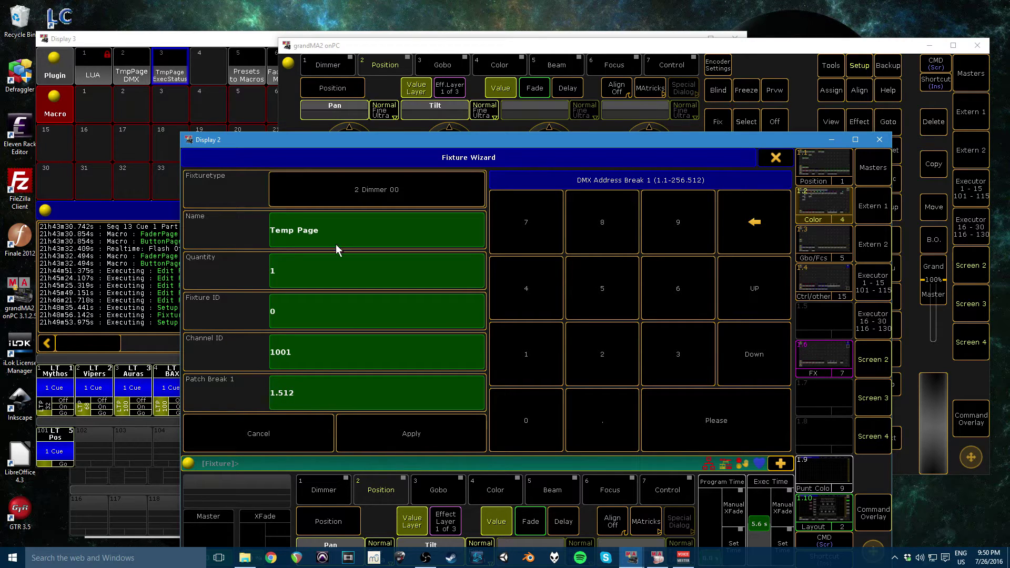
pyautogui.click(389, 435)
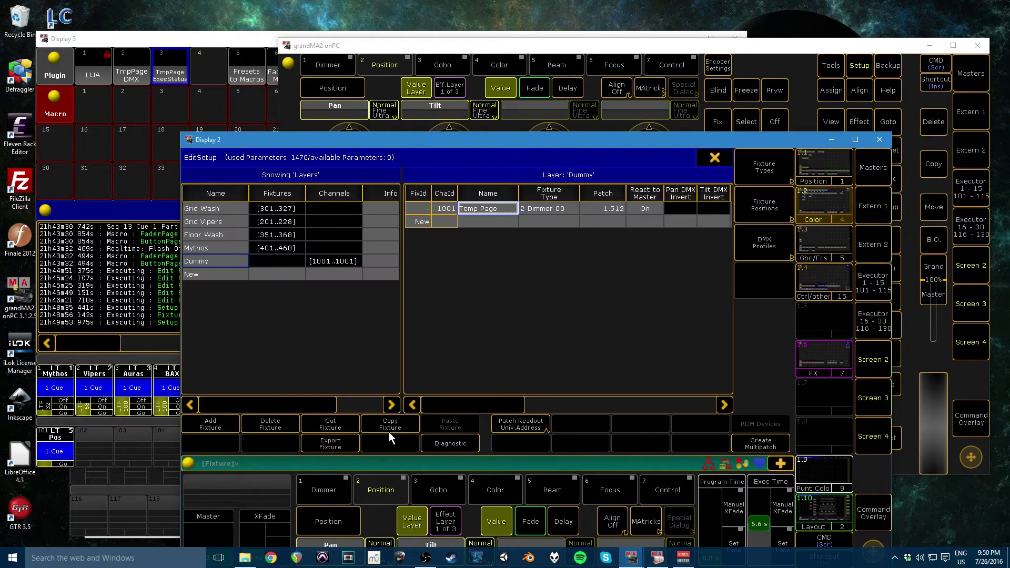
# Turn off React to Master for the Temp Page channel, then save the patch changes and leave the setup
pyautogui.click(638, 209)
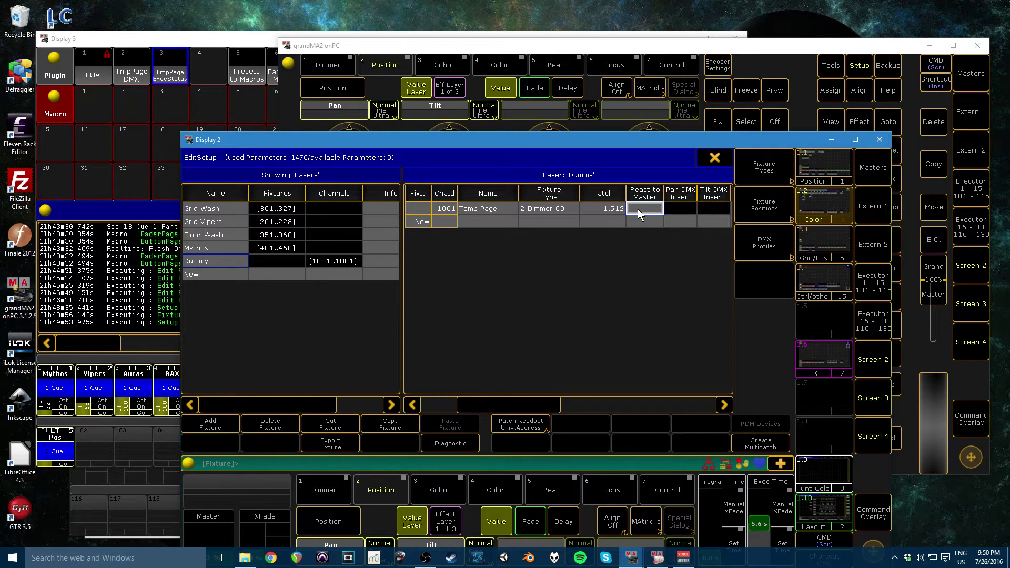
pyautogui.click(721, 160)
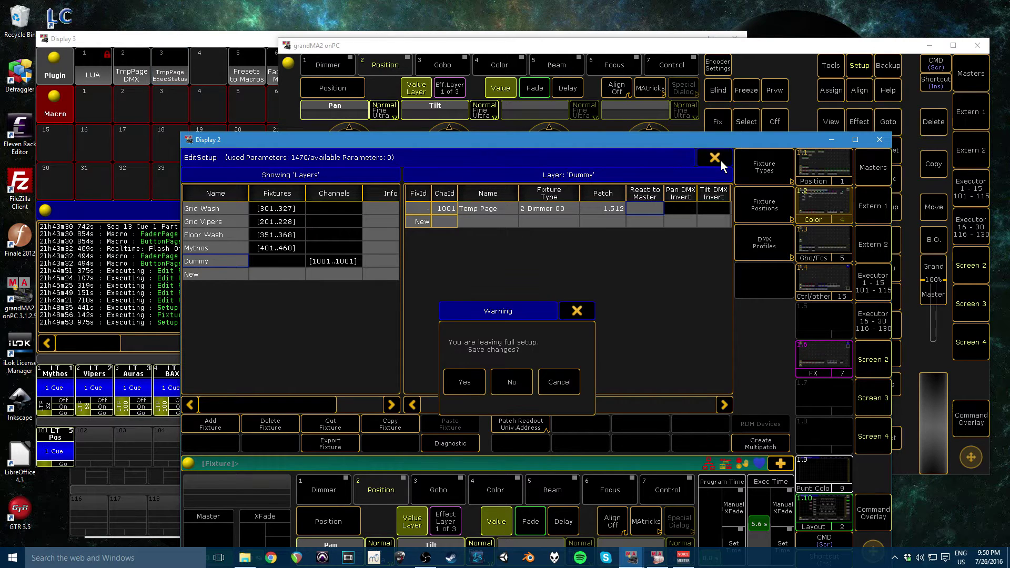
pyautogui.click(472, 387)
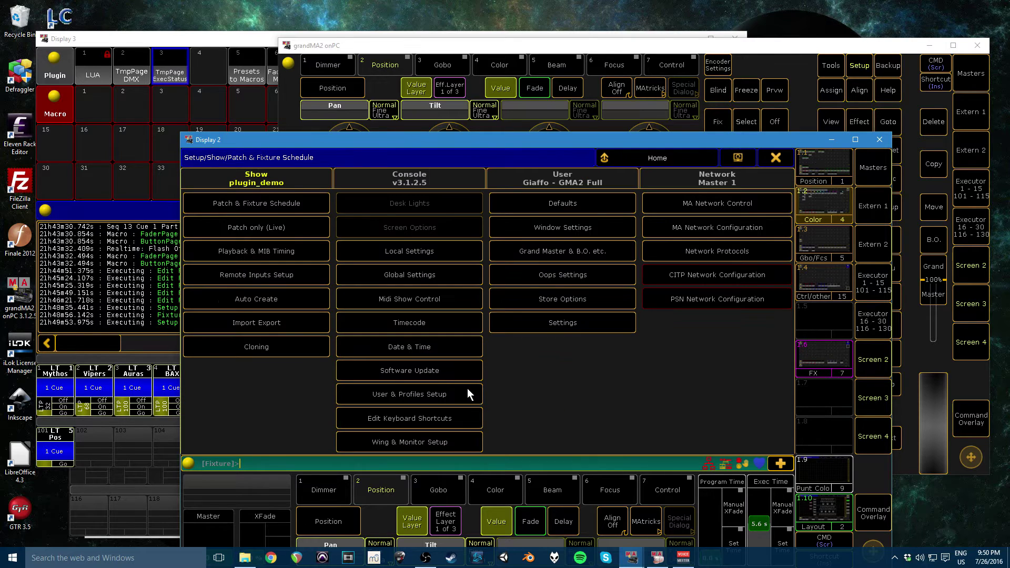
pyautogui.click(776, 158)
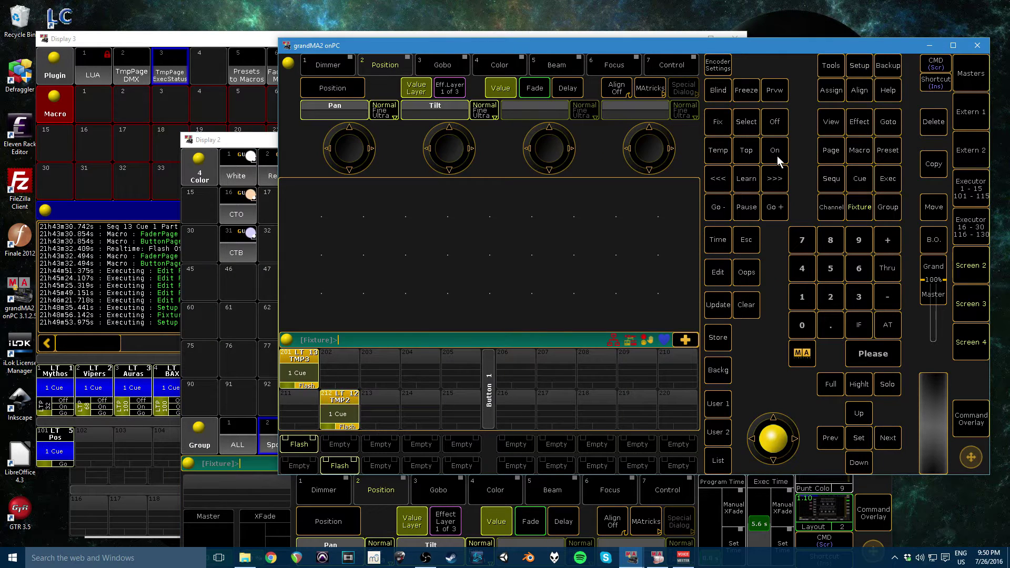
# Open the TmpPage DMX plugin for editing and set DMX_Channel to 512 in its user config
pyautogui.click(202, 39)
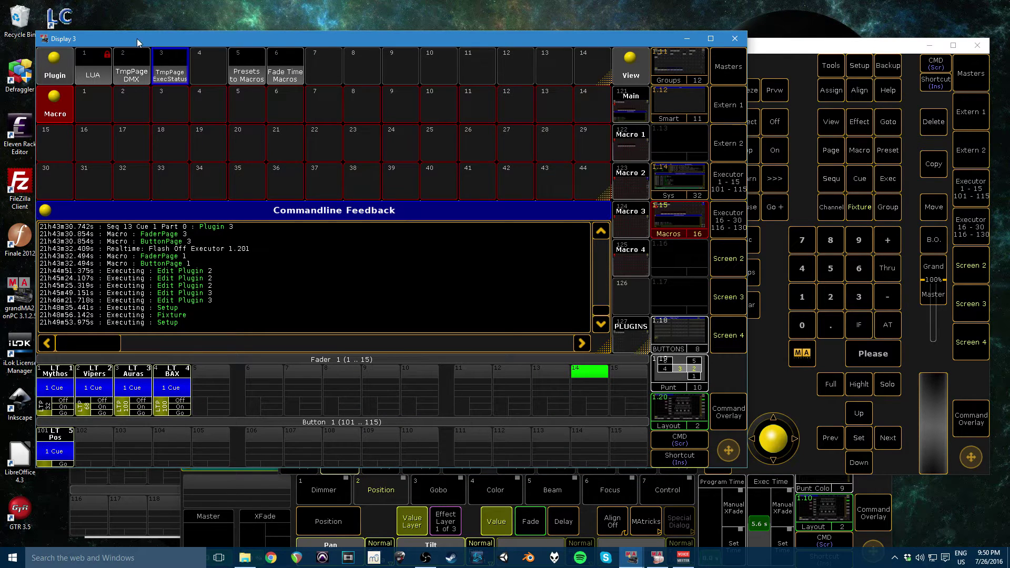
pyautogui.rightClick(131, 81)
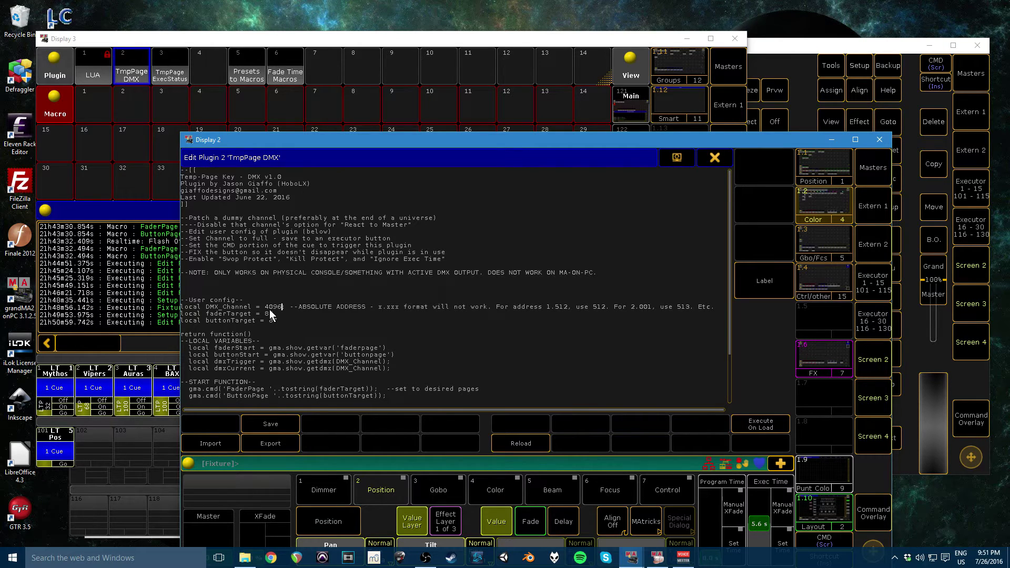
pyautogui.moveTo(267, 306)
pyautogui.mouseDown()
pyautogui.moveTo(286, 311)
pyautogui.moveTo(266, 311)
pyautogui.mouseUp()
pyautogui.press('Delete')
pyautogui.press('Delete')
pyautogui.press('Delete')
pyautogui.press('Delete')
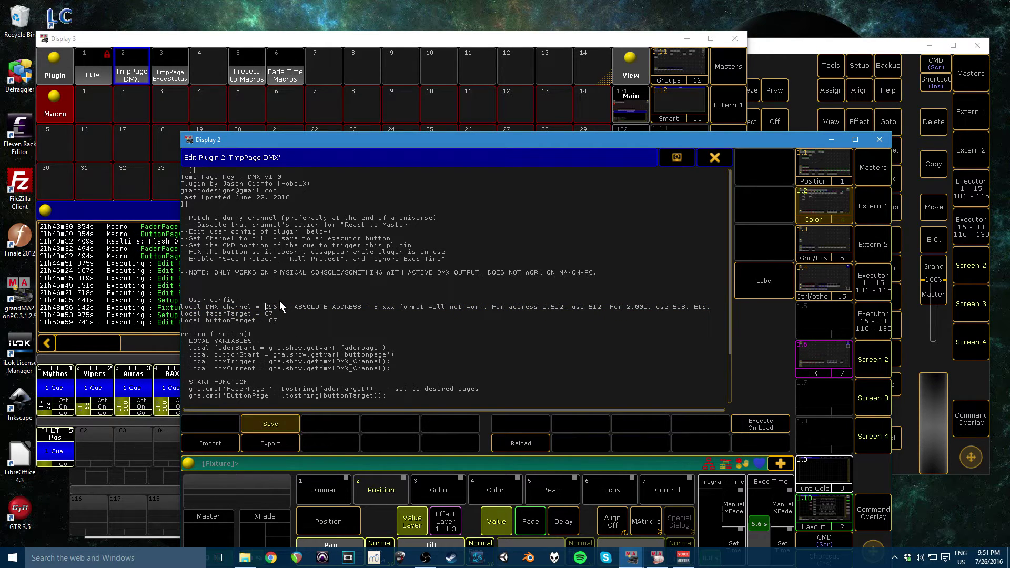
pyautogui.write('512')
# Set the plugin's fader and button page targets to 2 and close the plugin editor
pyautogui.press('BackSpace')
pyautogui.press('BackSpace')
pyautogui.press('BackSpace')
pyautogui.press('BackSpace')
pyautogui.write('2')
pyautogui.click(716, 156)
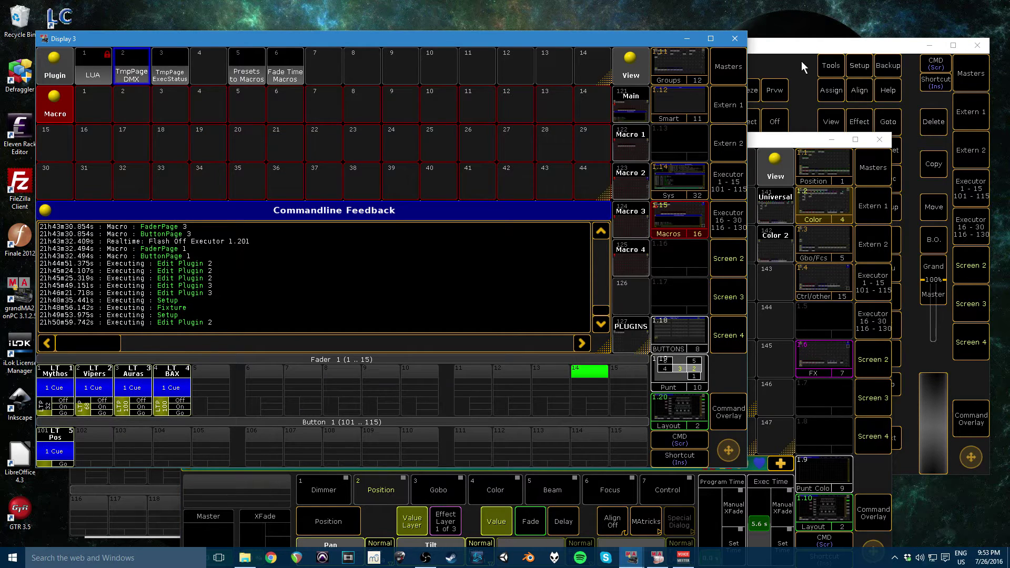
# Delete the existing TMP3 and TMP2 executors, 201 and 212, from button page 1
pyautogui.click(777, 52)
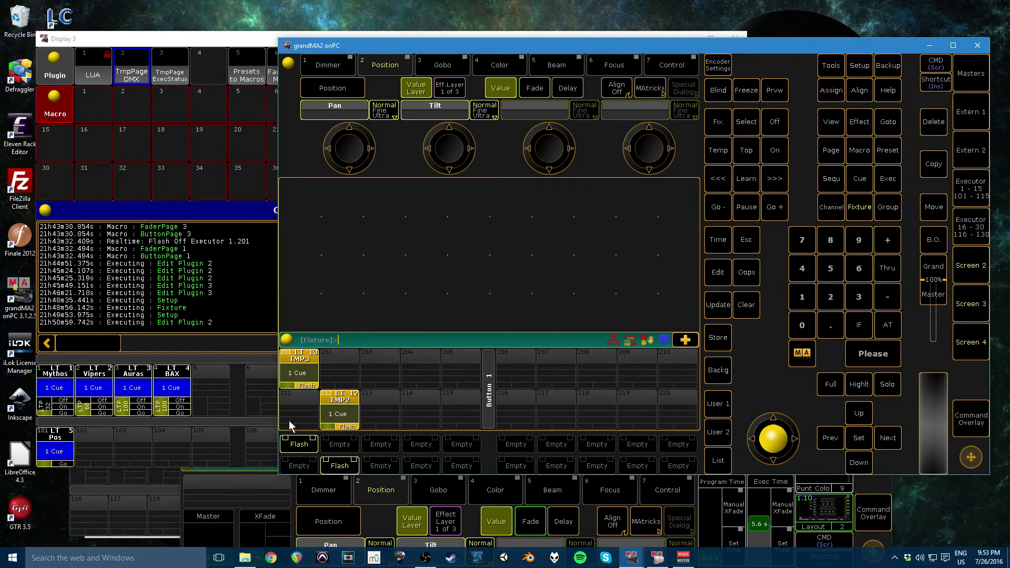
pyautogui.click(297, 386)
pyautogui.click(649, 182)
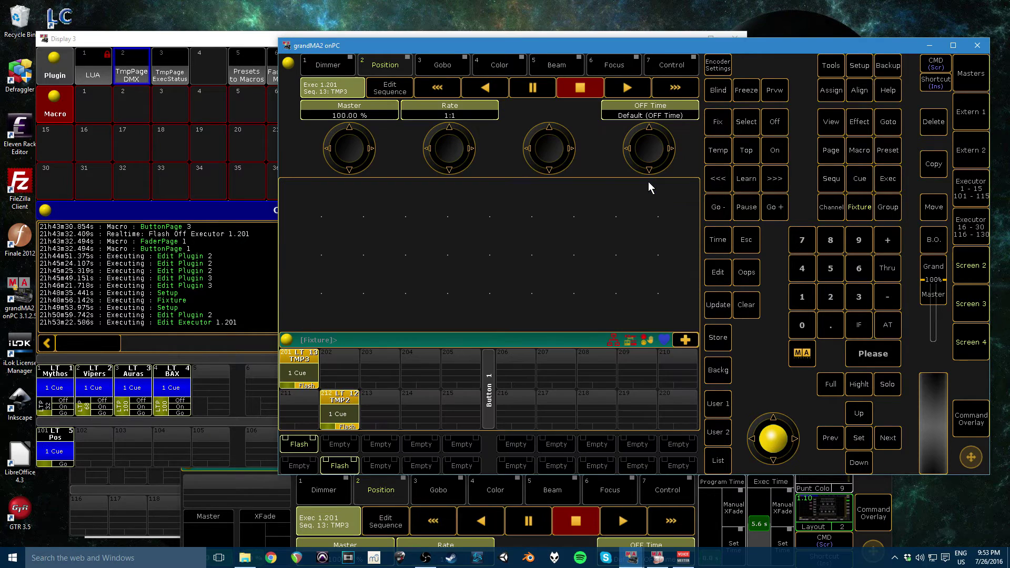
pyautogui.press('Insert')
pyautogui.hotkey('ctrl', 'd')
pyautogui.click(300, 371)
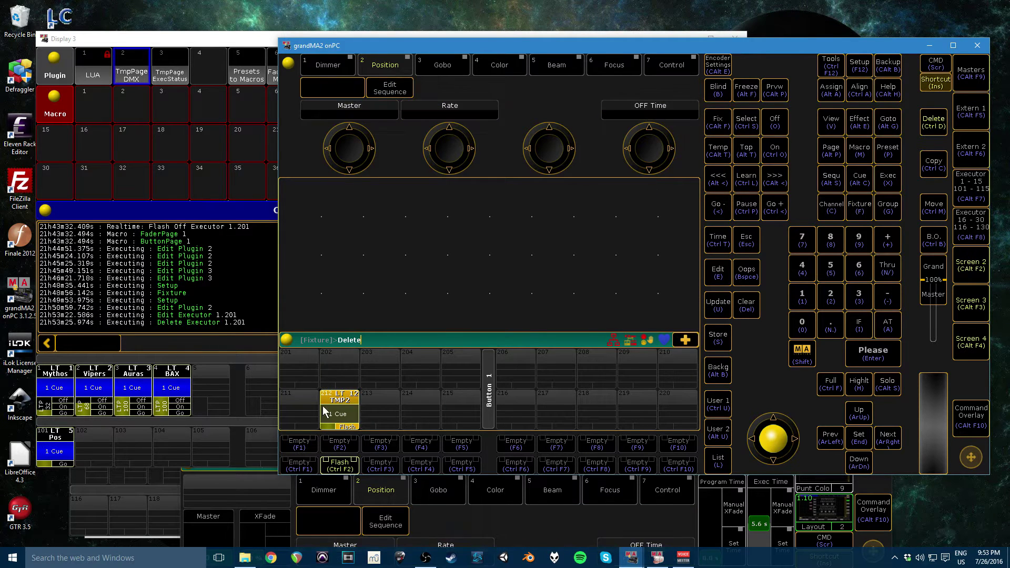
pyautogui.click(336, 414)
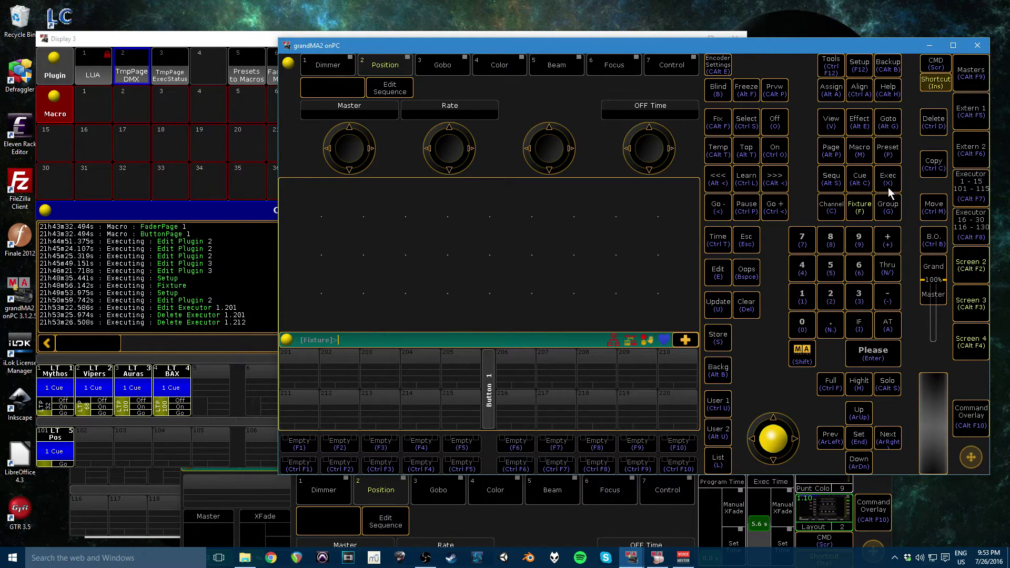
# Select channel 1001 and set it to its Normal value
pyautogui.click(836, 207)
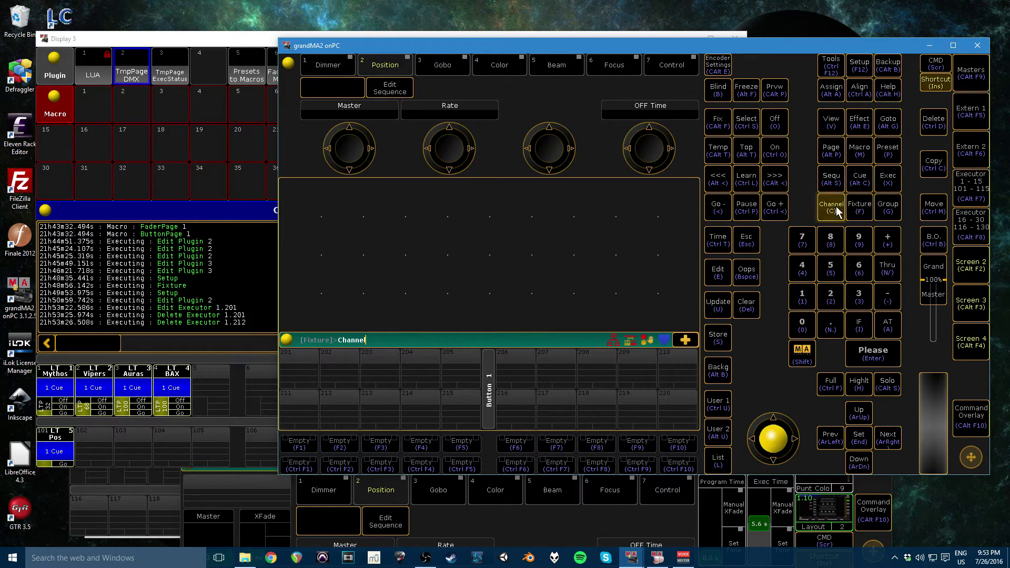
pyautogui.click(810, 293)
pyautogui.click(805, 324)
pyautogui.click(803, 307)
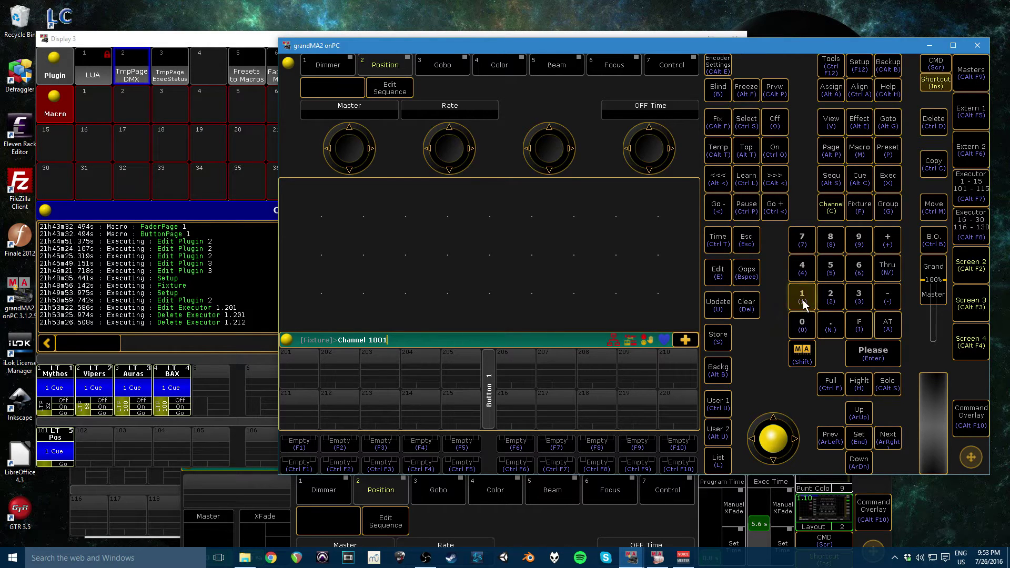
pyautogui.click(887, 331)
pyautogui.click(887, 331)
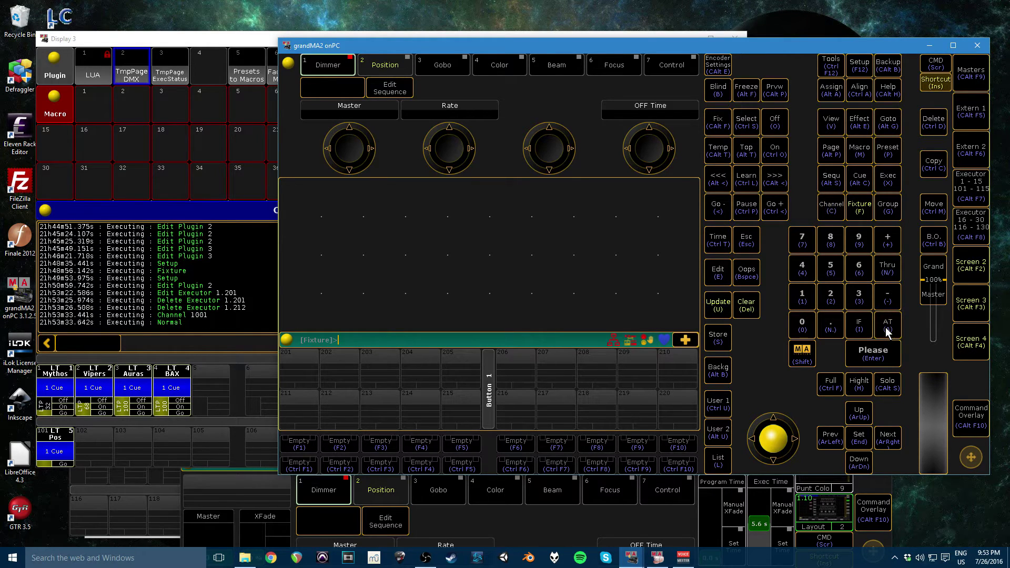
# Store the channel 1001 value to button executor 211 and label the executor TMP2
pyautogui.click(721, 338)
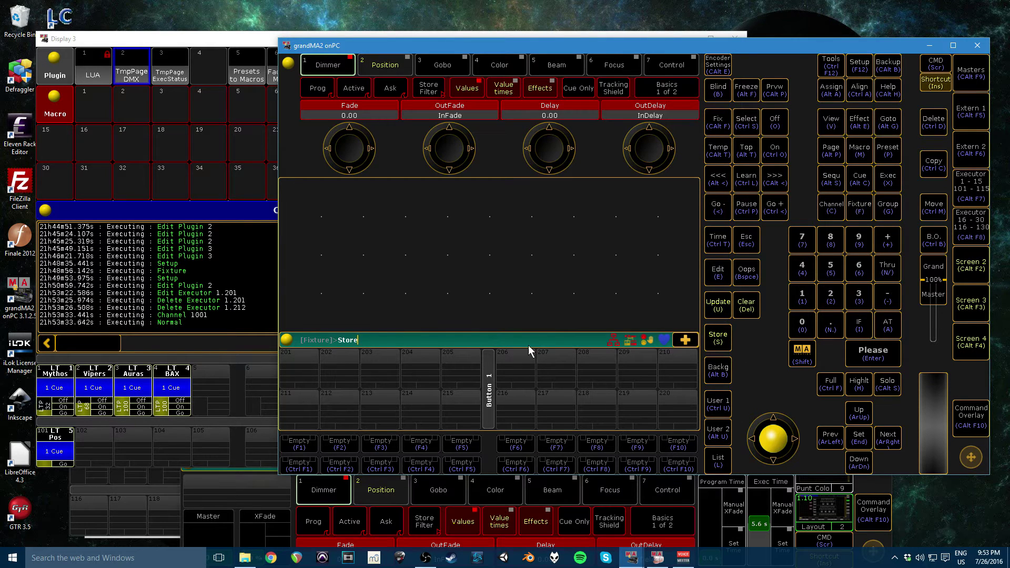
pyautogui.click(293, 403)
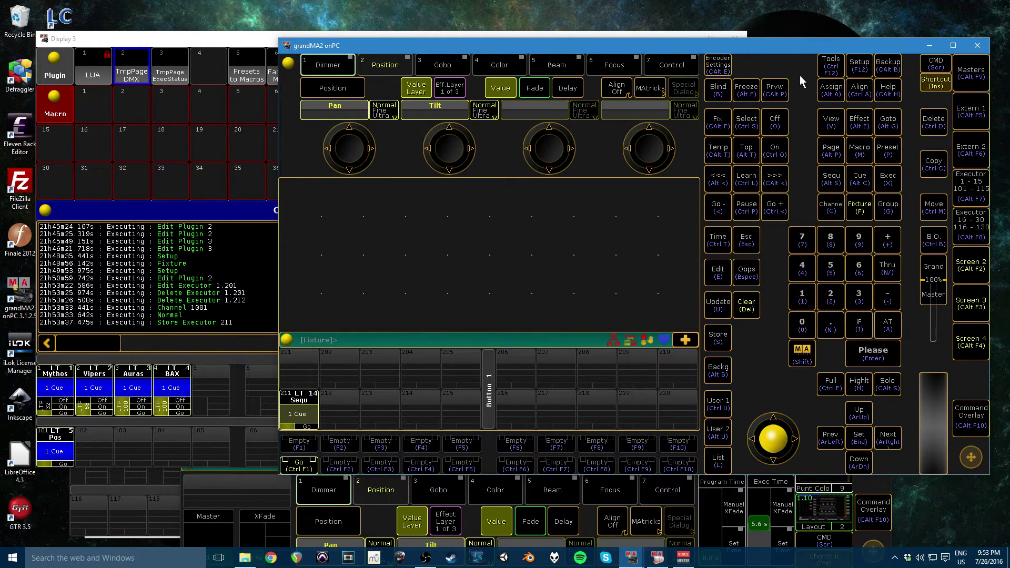
pyautogui.doubleClick(831, 91)
pyautogui.click(304, 422)
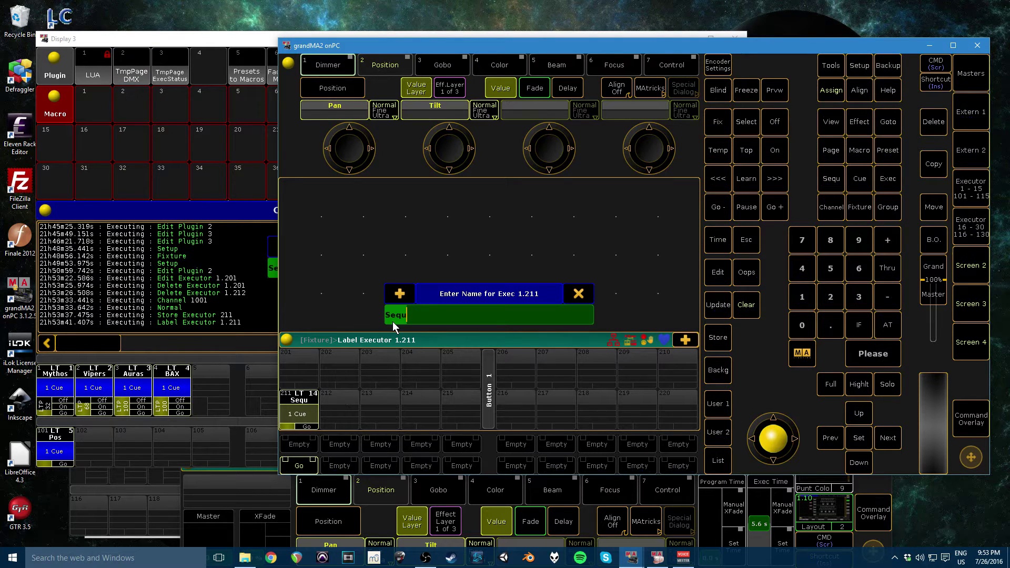
pyautogui.write('TMP2')
pyautogui.press('Return')
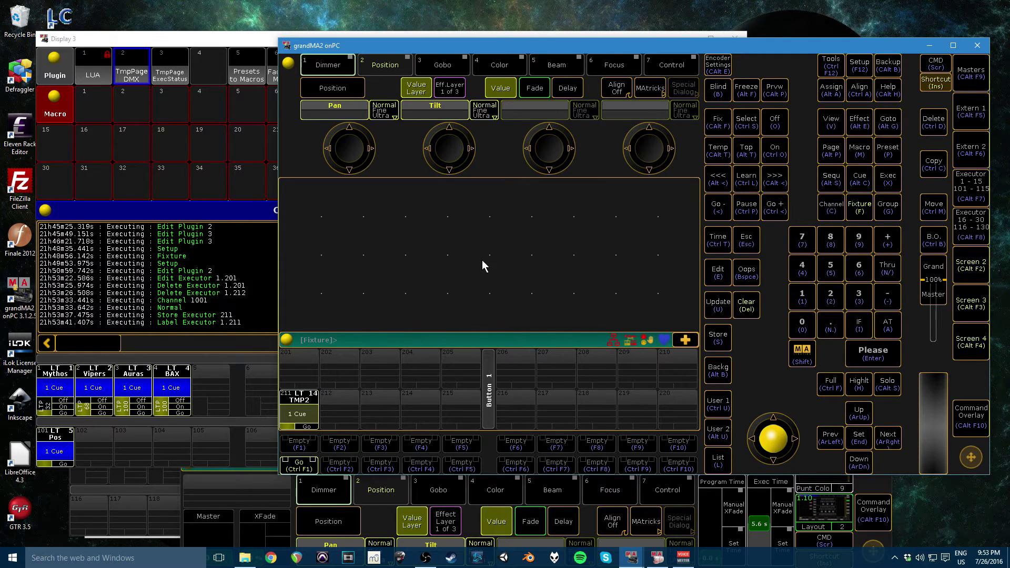
# Fix the TMP2 executor on the button page and clear the programmer
pyautogui.click(718, 121)
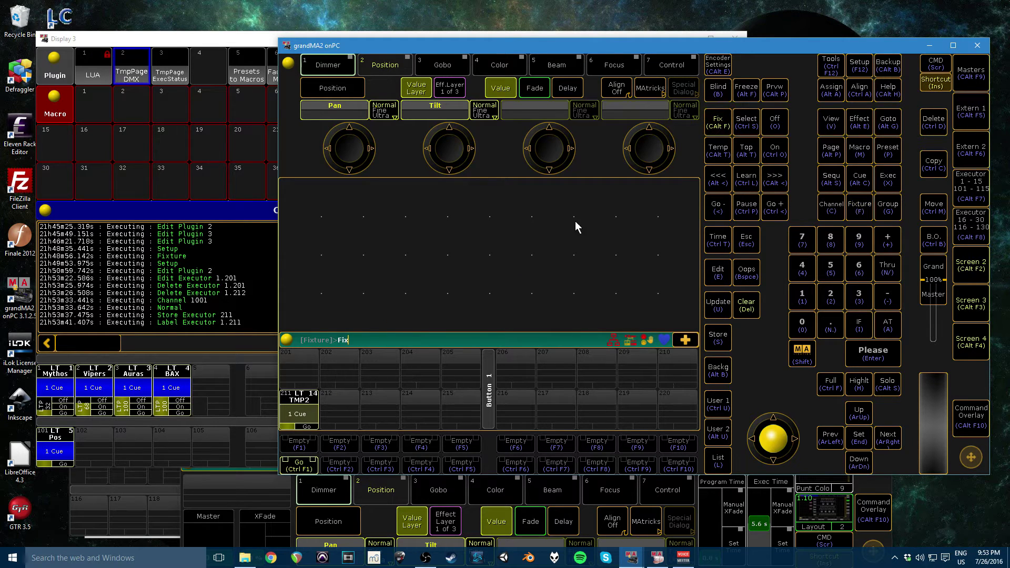
pyautogui.click(298, 411)
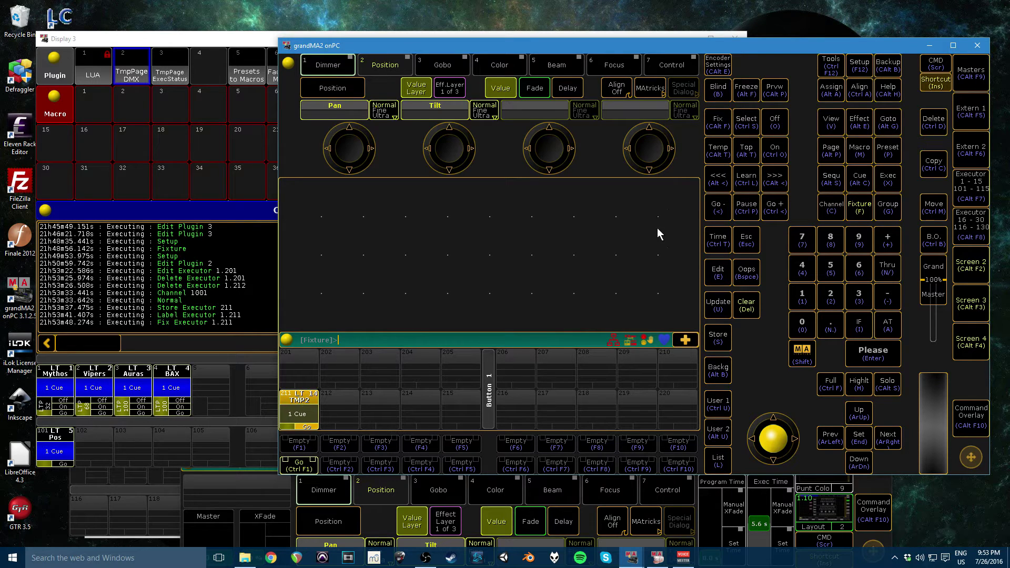
pyautogui.click(831, 89)
pyautogui.click(744, 306)
pyautogui.doubleClick(739, 301)
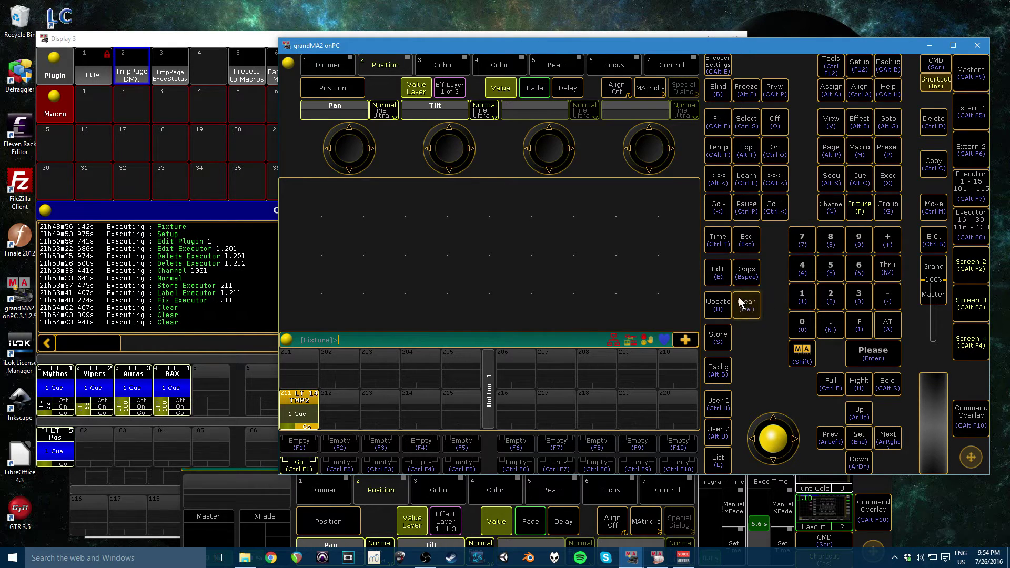
# Set the CMD of cue 1 in the TMP2 executor to Plugin "TmpPage DMX" and close the sequence editor
pyautogui.rightClick(292, 415)
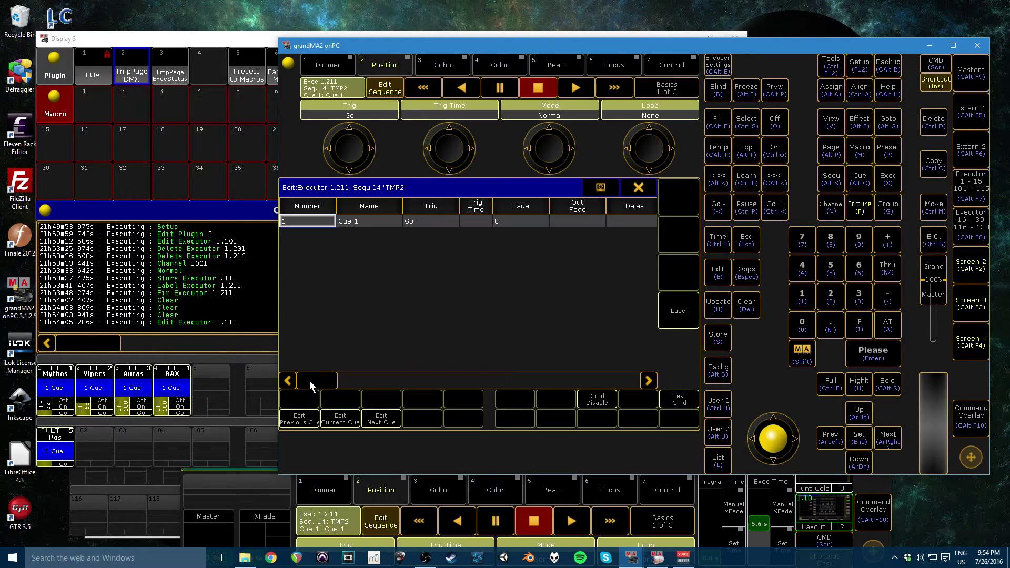
pyautogui.moveTo(309, 380); pyautogui.dragTo(402, 384)
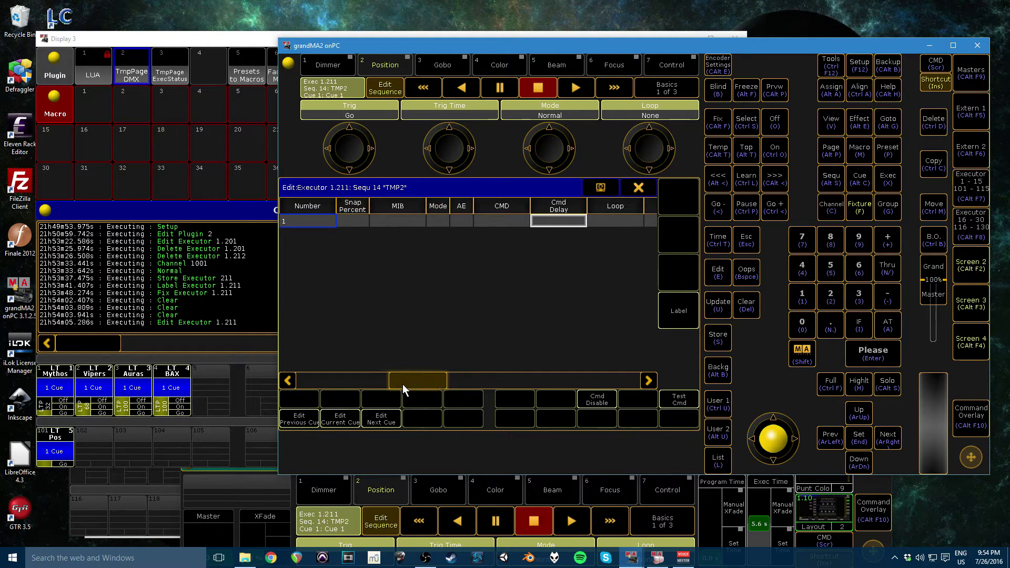
pyautogui.doubleClick(494, 222)
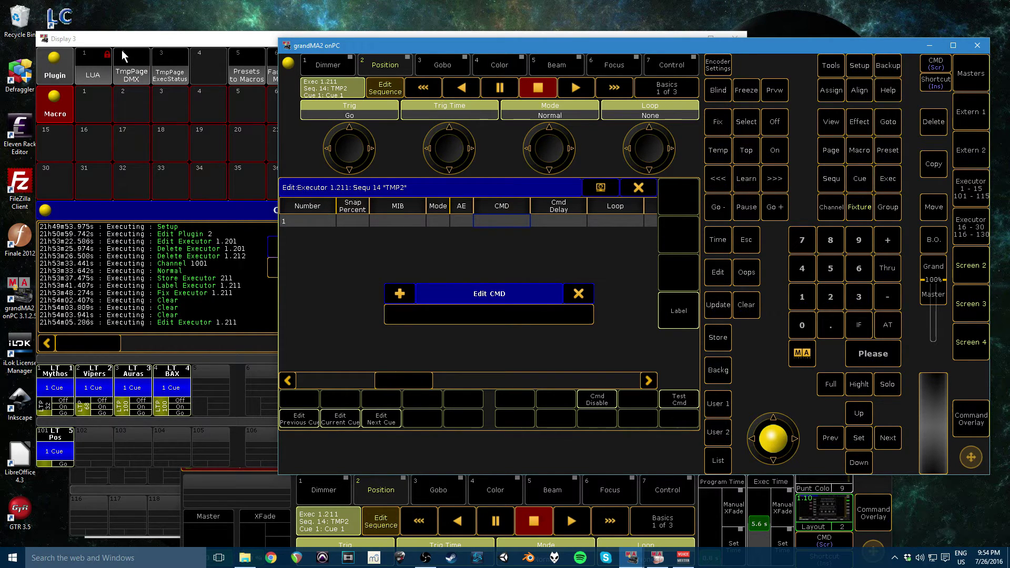
pyautogui.write('Plugin "TmpPage DMX"')
pyautogui.press('Return')
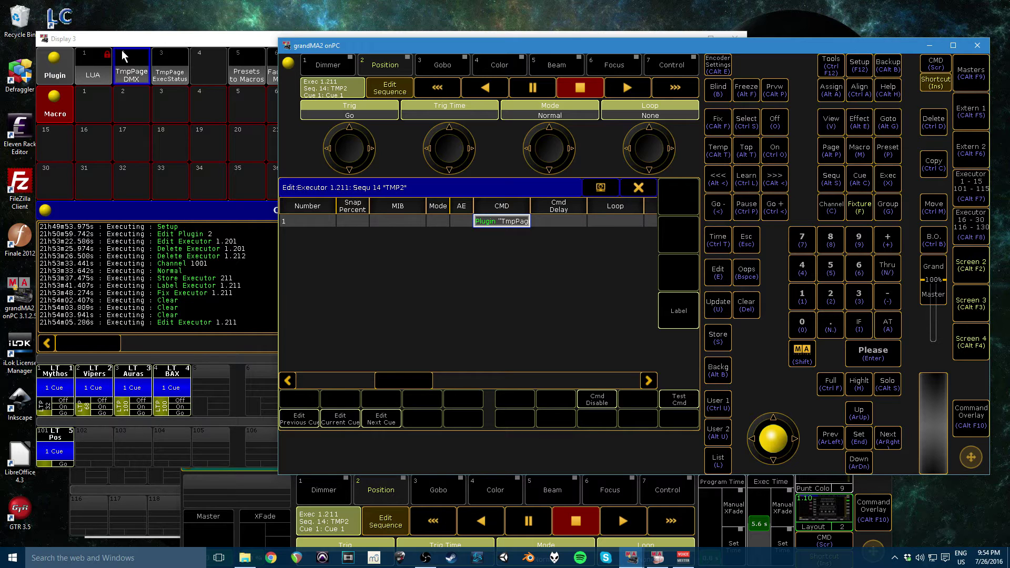
pyautogui.click(649, 189)
# Assign the Flash function to the button of executor 211 TMP2
pyautogui.click(821, 98)
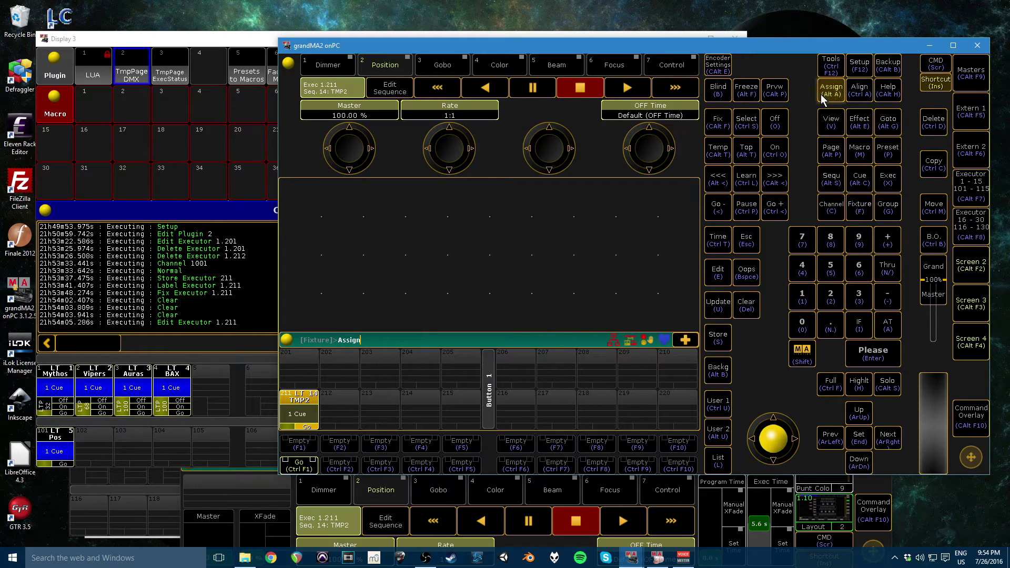
pyautogui.click(299, 406)
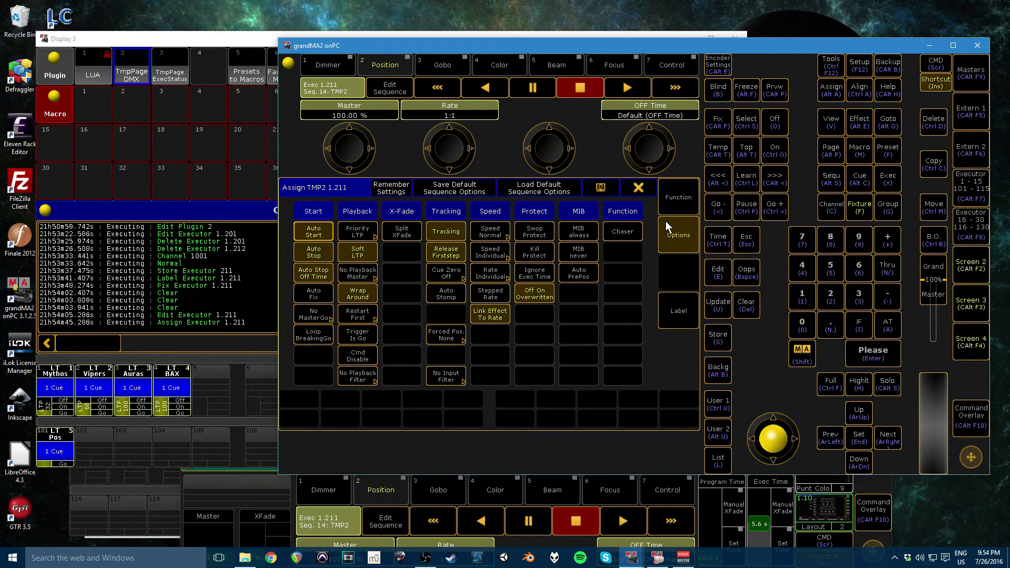
pyautogui.click(693, 191)
pyautogui.click(299, 341)
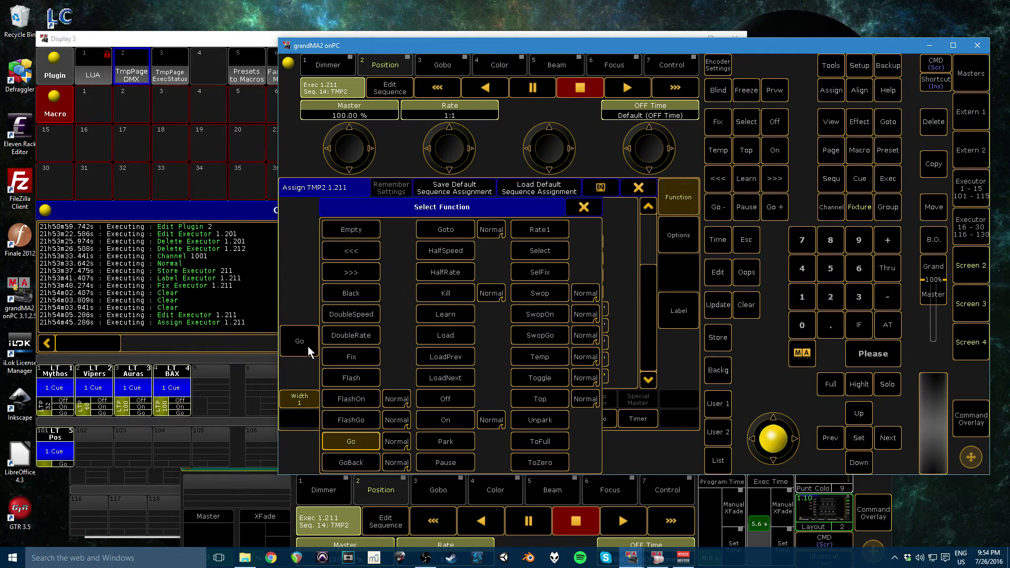
pyautogui.click(355, 379)
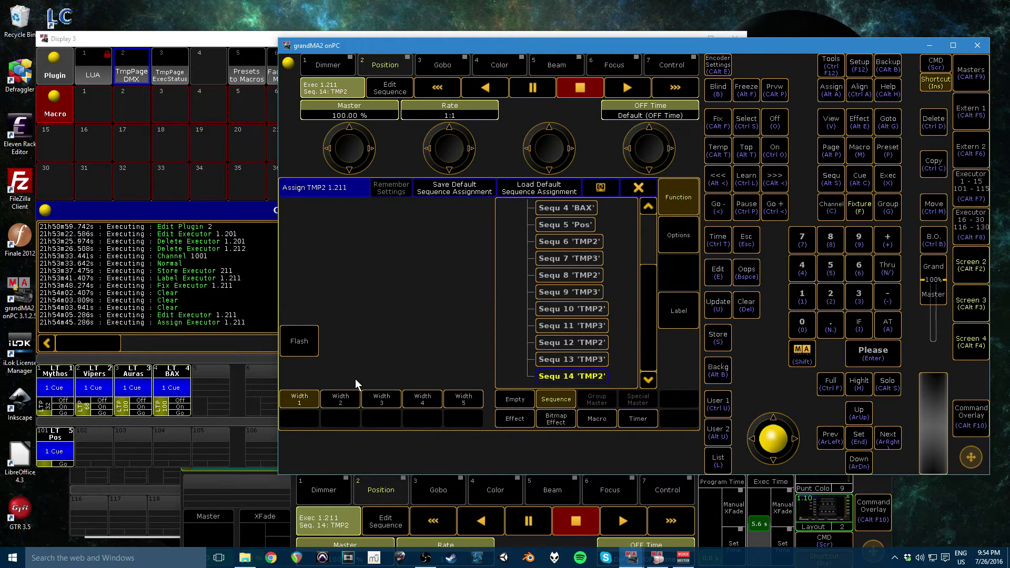
pyautogui.click(313, 341)
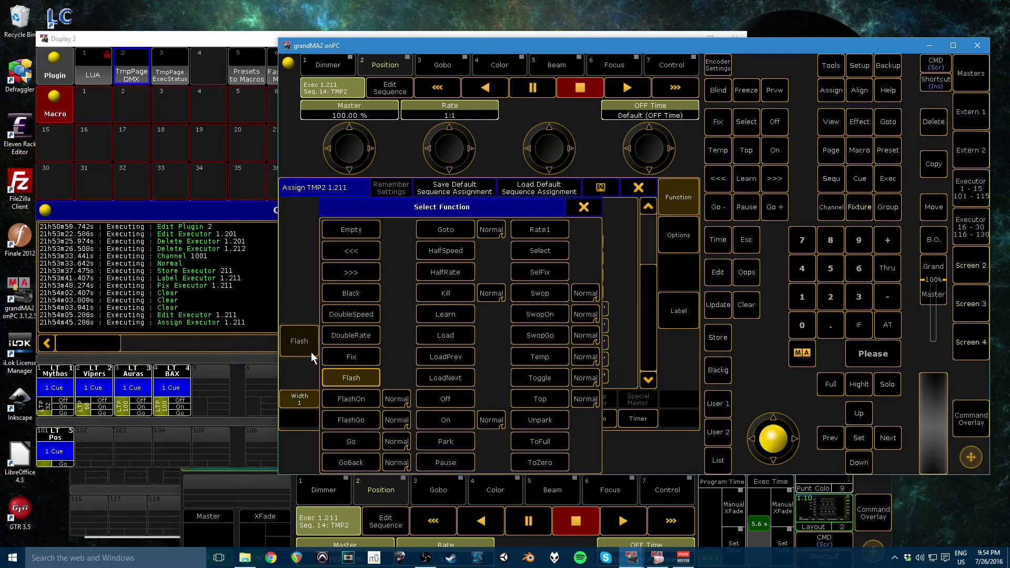
pyautogui.click(598, 208)
pyautogui.press('Insert')
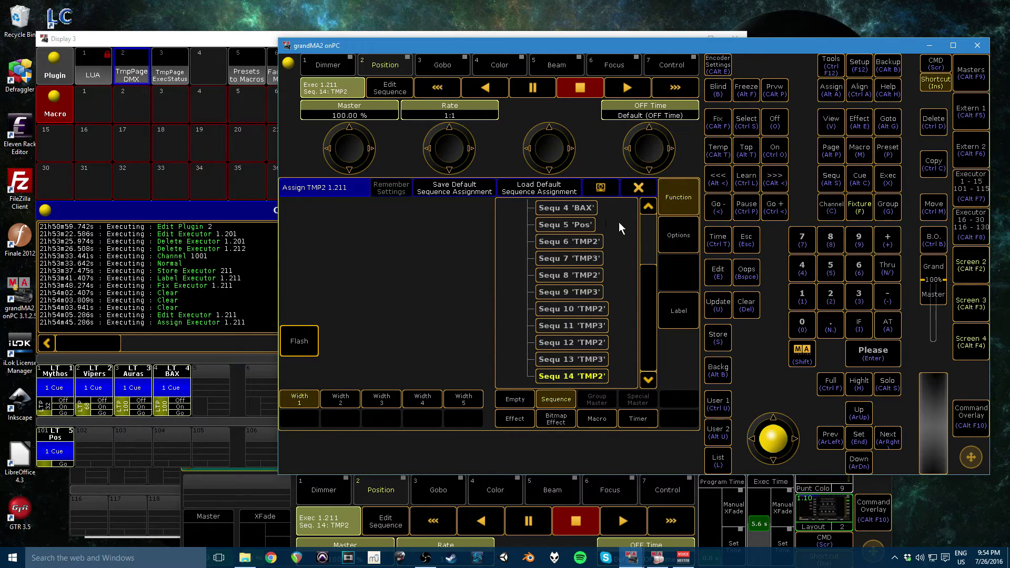
# Enable Swop Protect, Kill Protect and Ignore Exec Time for the TMP2 executor, and disable Off On Overwritten
pyautogui.click(675, 239)
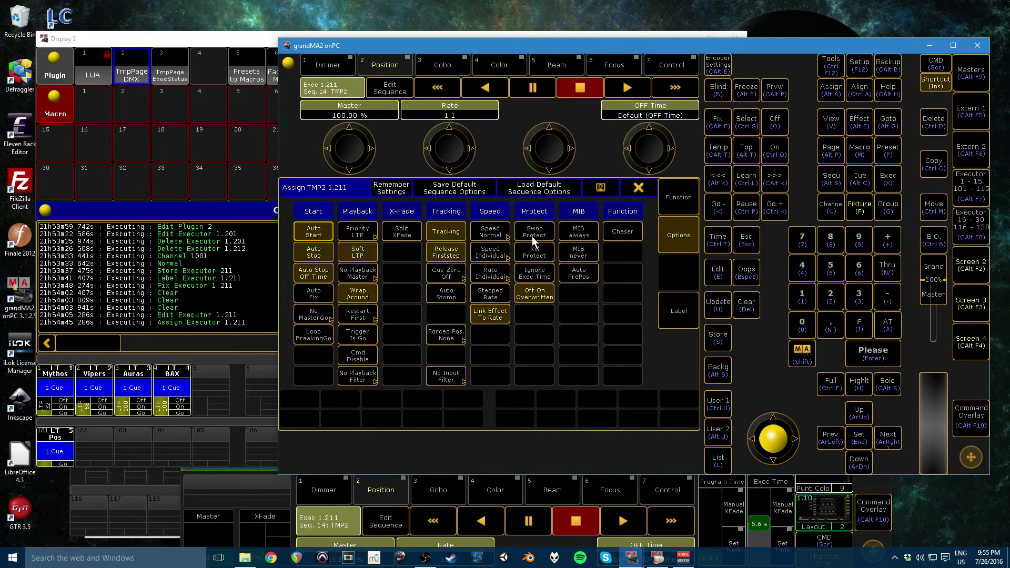
pyautogui.click(539, 250)
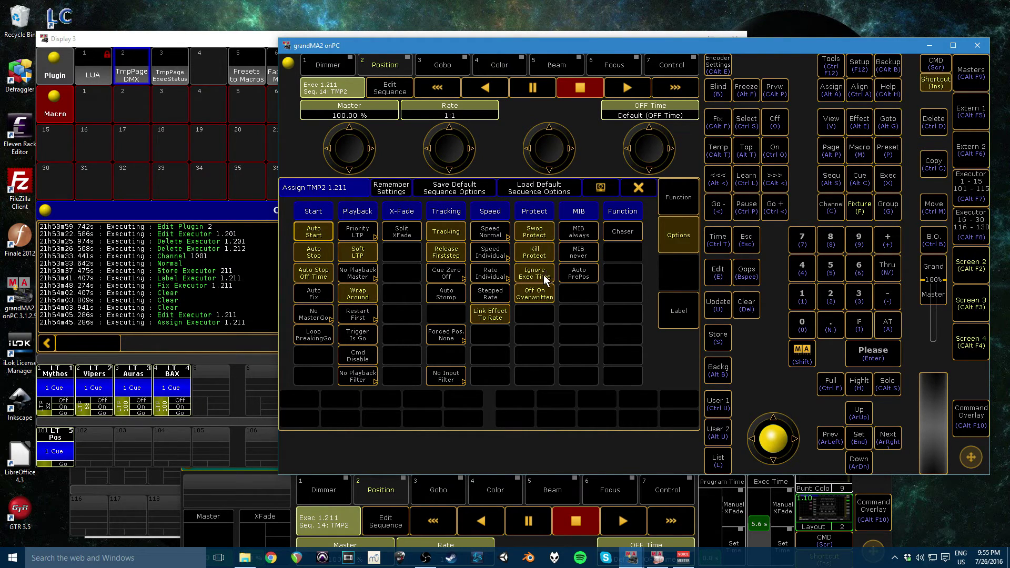
pyautogui.click(533, 296)
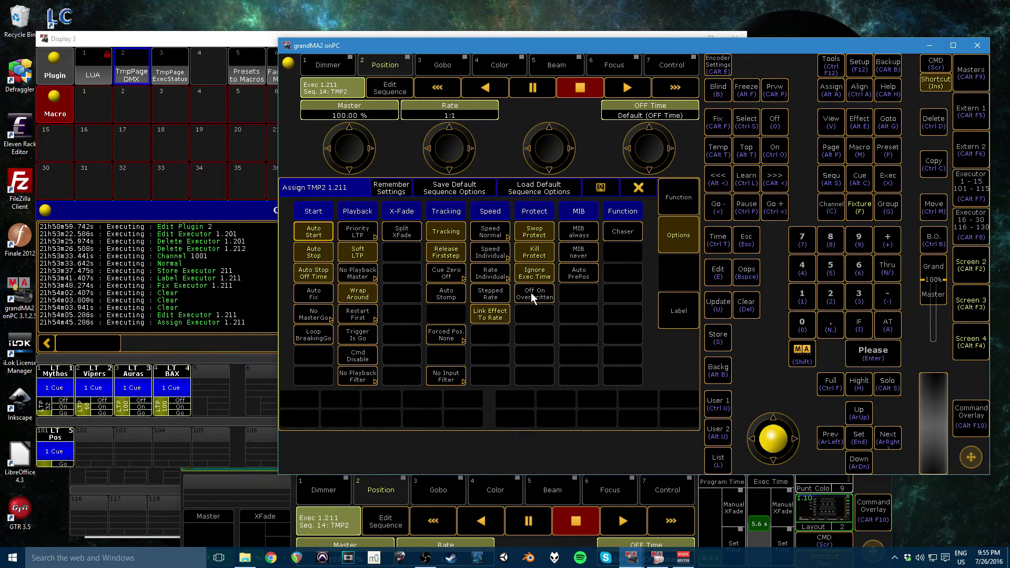
pyautogui.click(638, 191)
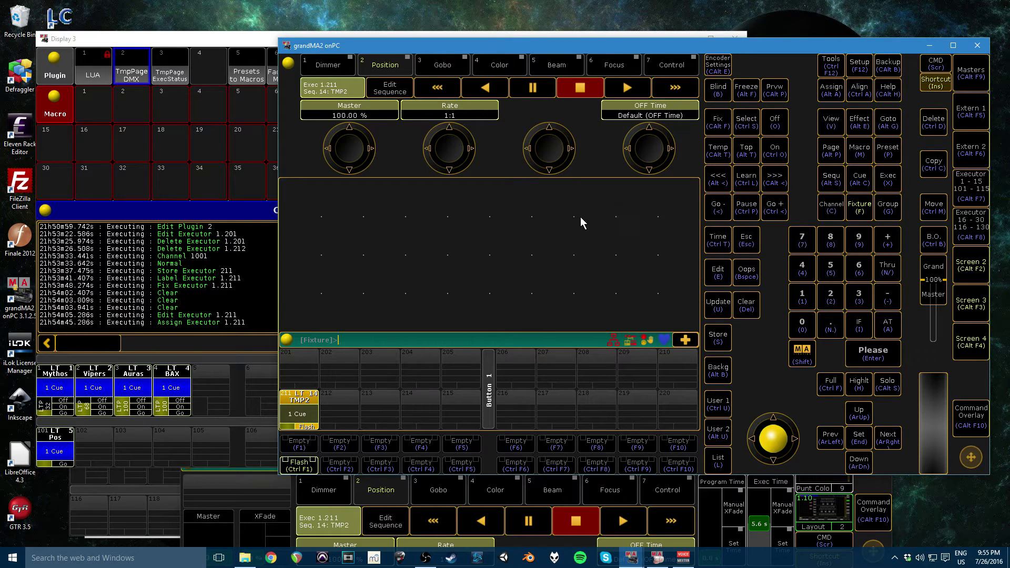
# Flash the TMP2 executor to test the page change and switch the TmpPage DMX plugin off
pyautogui.click(308, 427)
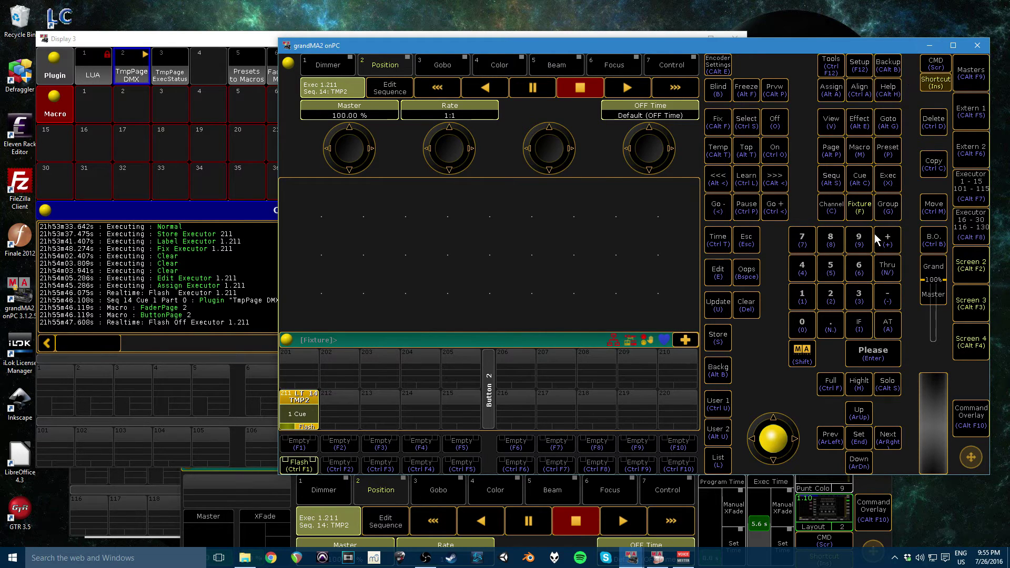
pyautogui.click(778, 122)
pyautogui.click(143, 73)
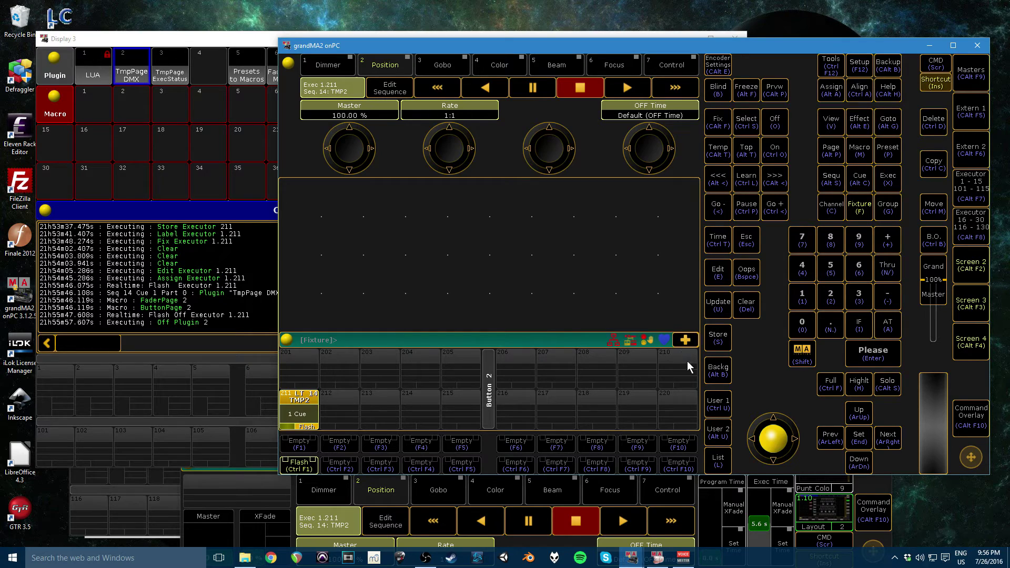
# Go back one fader page from the master section and close that section
pyautogui.click(962, 76)
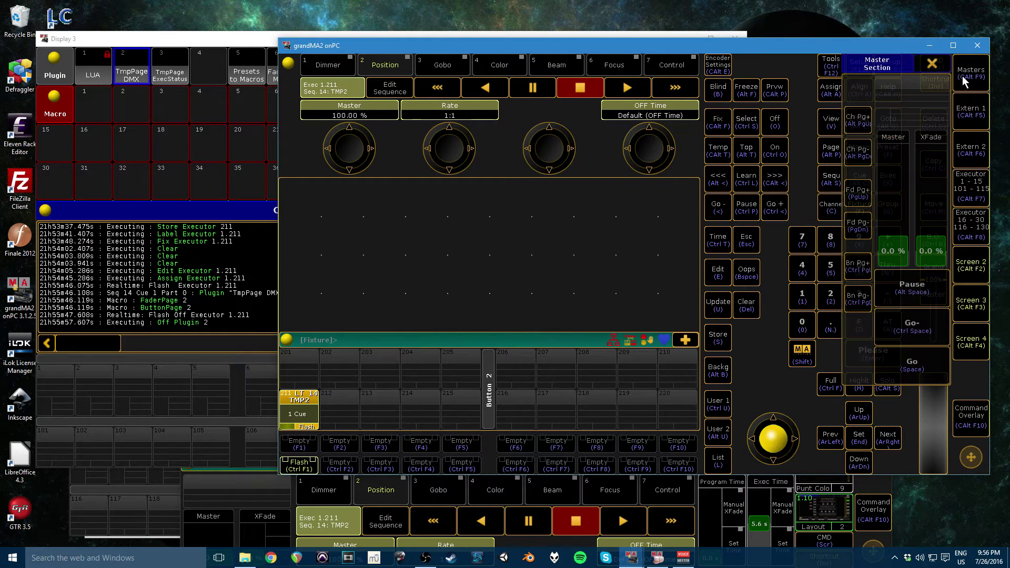
pyautogui.click(856, 226)
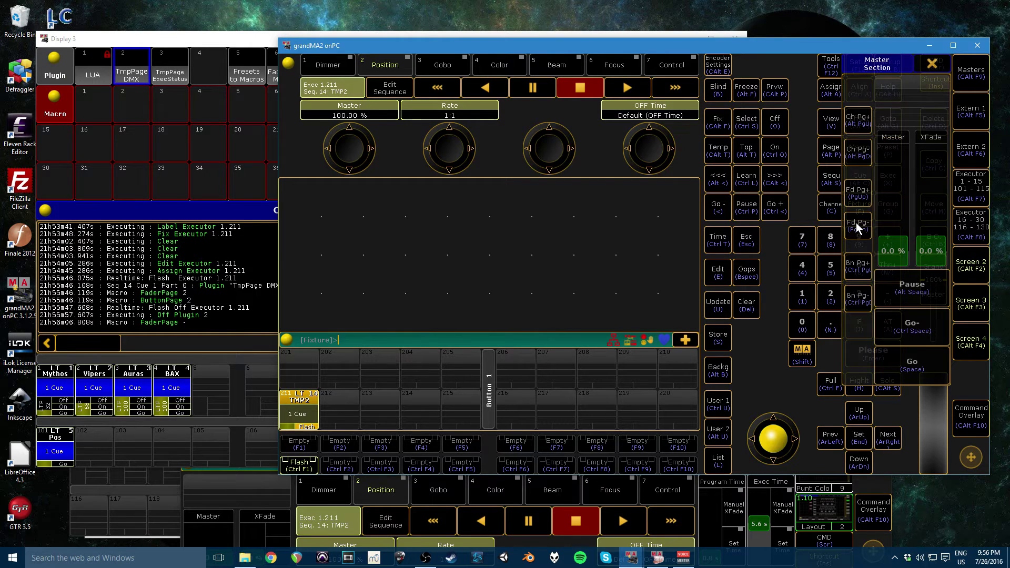
pyautogui.click(936, 63)
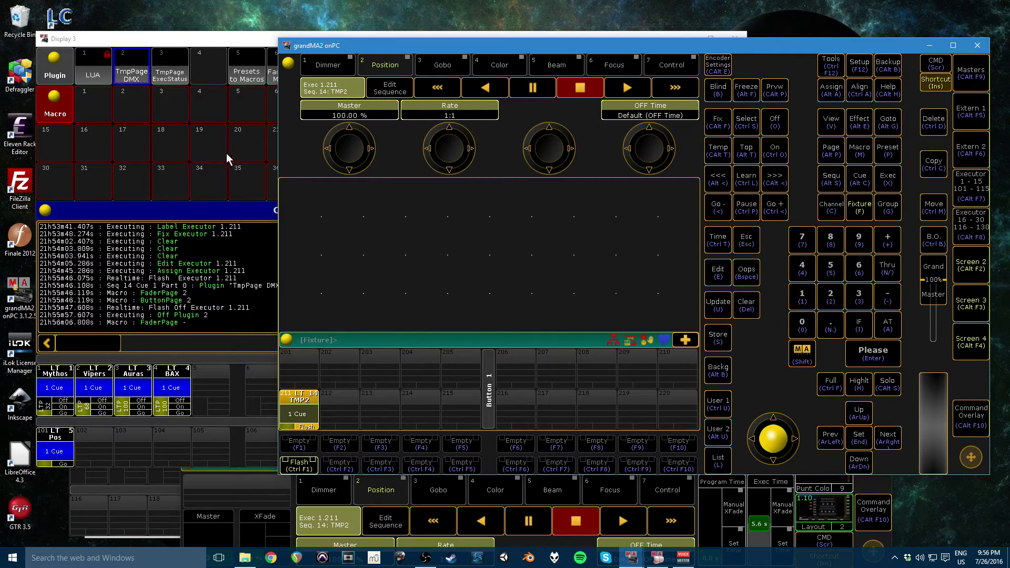
# Move the TMP2 executor from 211 to 212 and fix it there
pyautogui.click(933, 210)
pyautogui.click(298, 414)
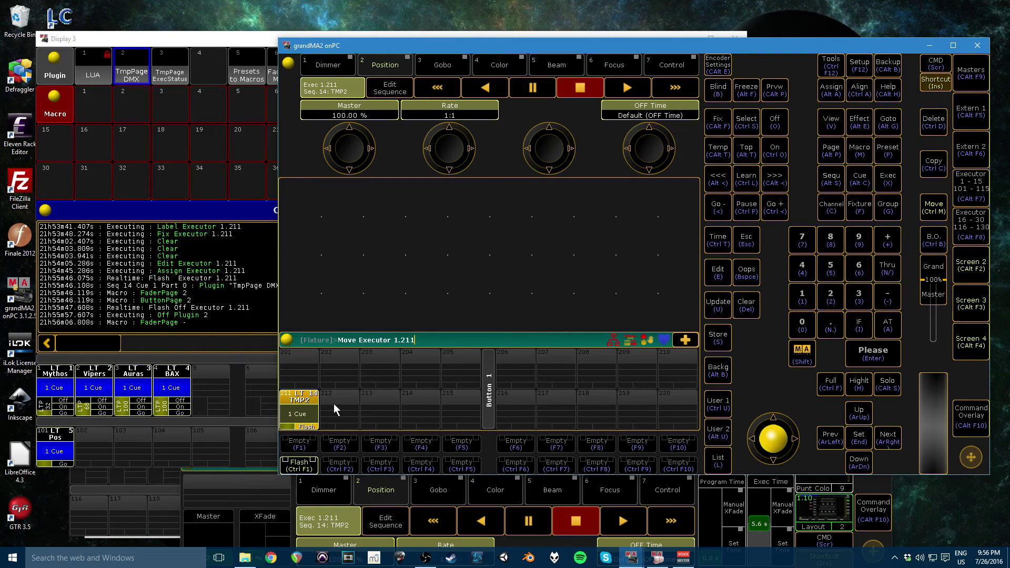
pyautogui.click(333, 405)
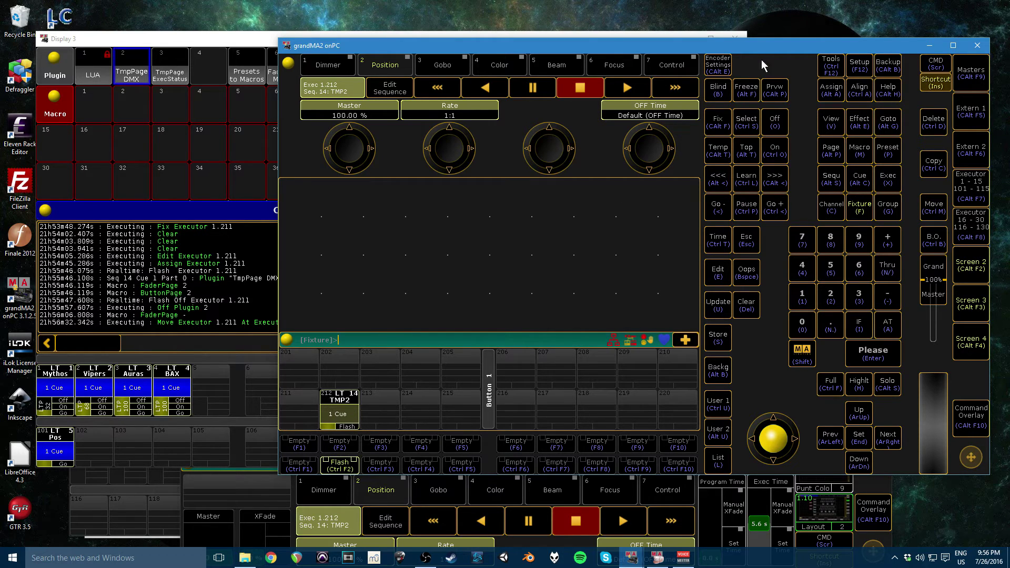
pyautogui.click(719, 115)
pyautogui.click(345, 403)
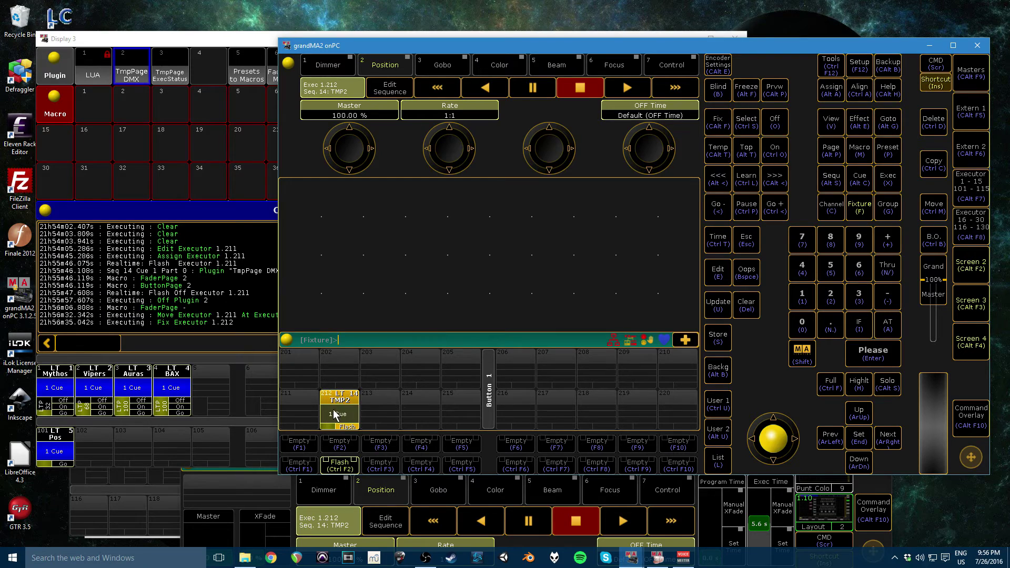
# Test the flash of the TMP2 executor in slot 212, switching the plugin off and returning to fader page 1
pyautogui.click(336, 429)
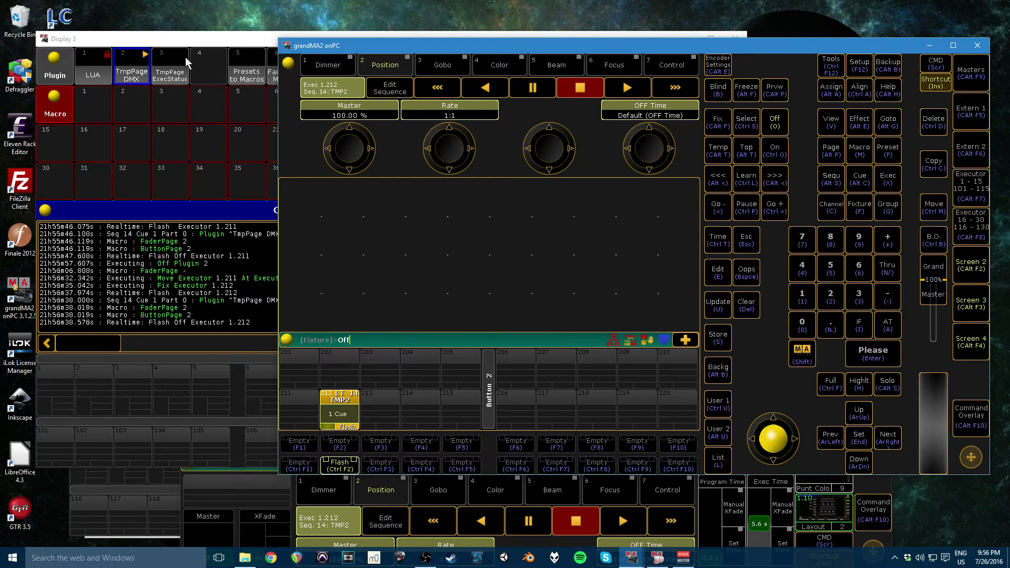
pyautogui.click(958, 65)
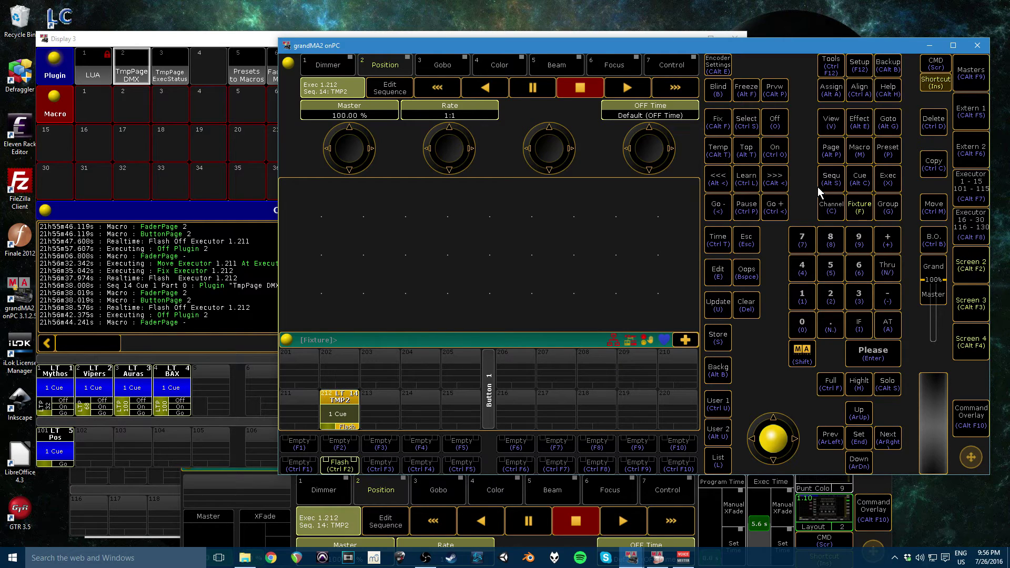
# Clear the programmer and store an empty cue to button executor 201
pyautogui.click(746, 306)
pyautogui.click(746, 305)
pyautogui.click(748, 308)
pyautogui.click(747, 308)
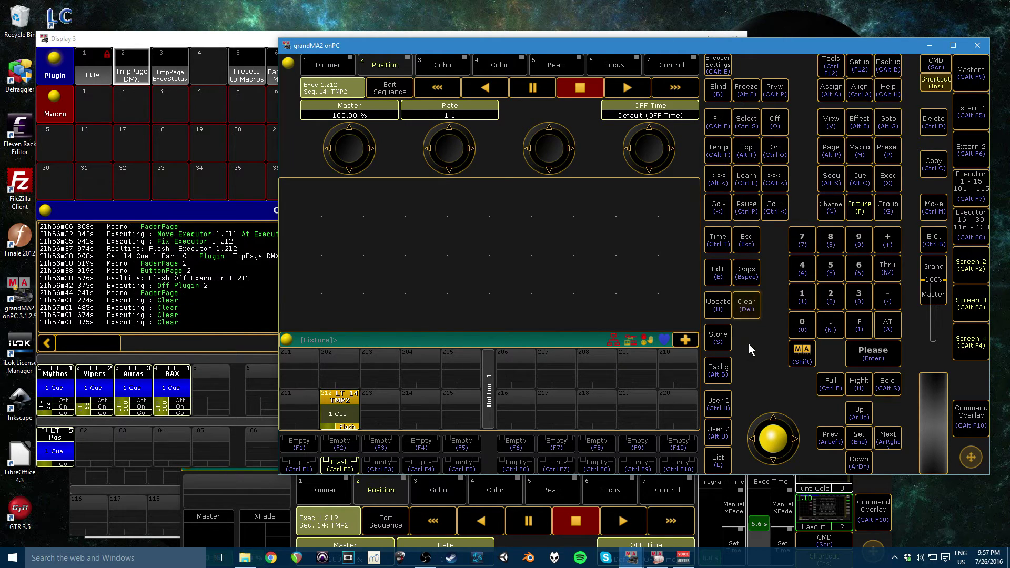
pyautogui.click(717, 337)
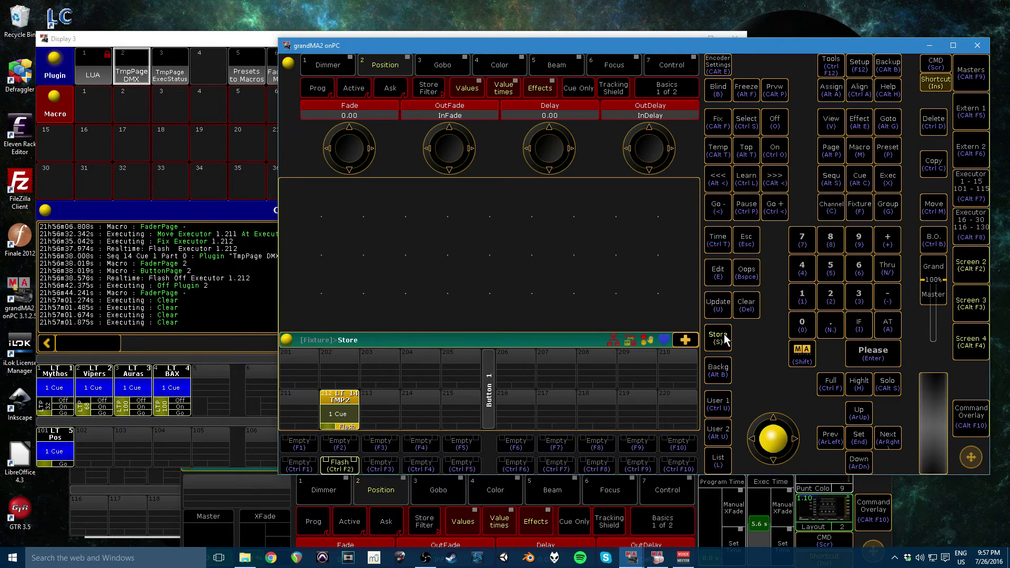
pyautogui.click(301, 359)
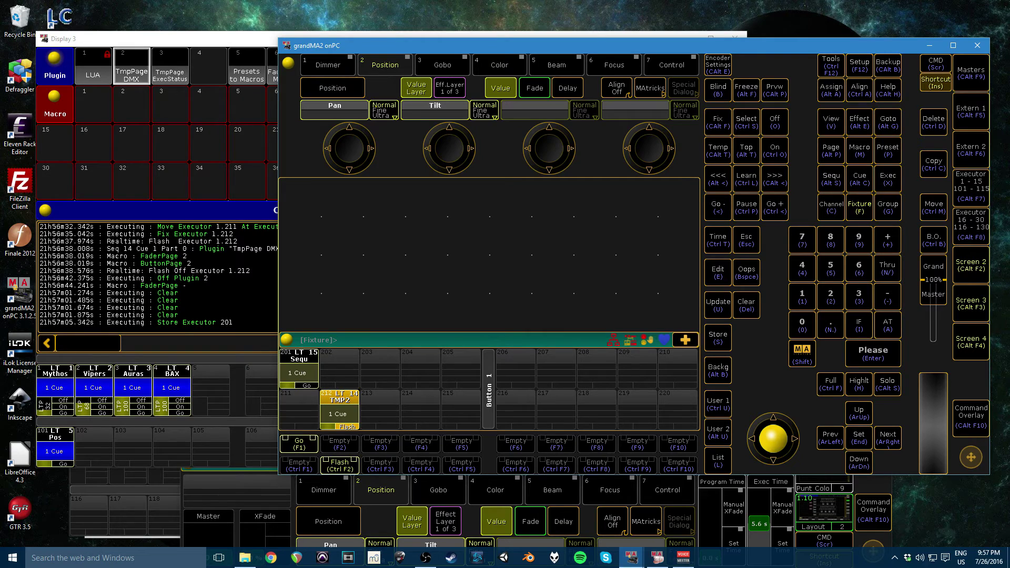
# Fix executor 201 on the button page and label it TMP3
pyautogui.click(716, 123)
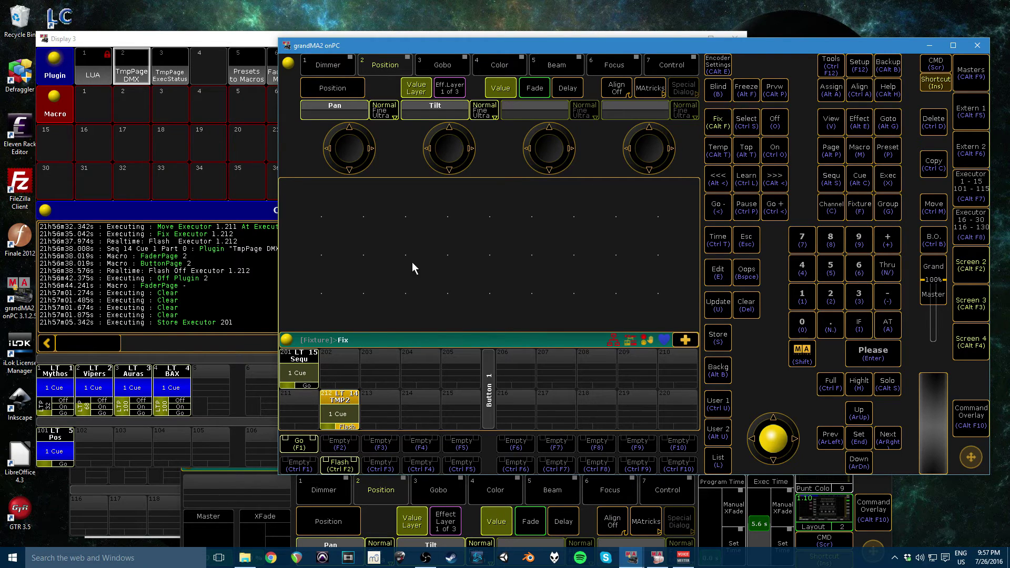
pyautogui.click(300, 372)
pyautogui.doubleClick(829, 95)
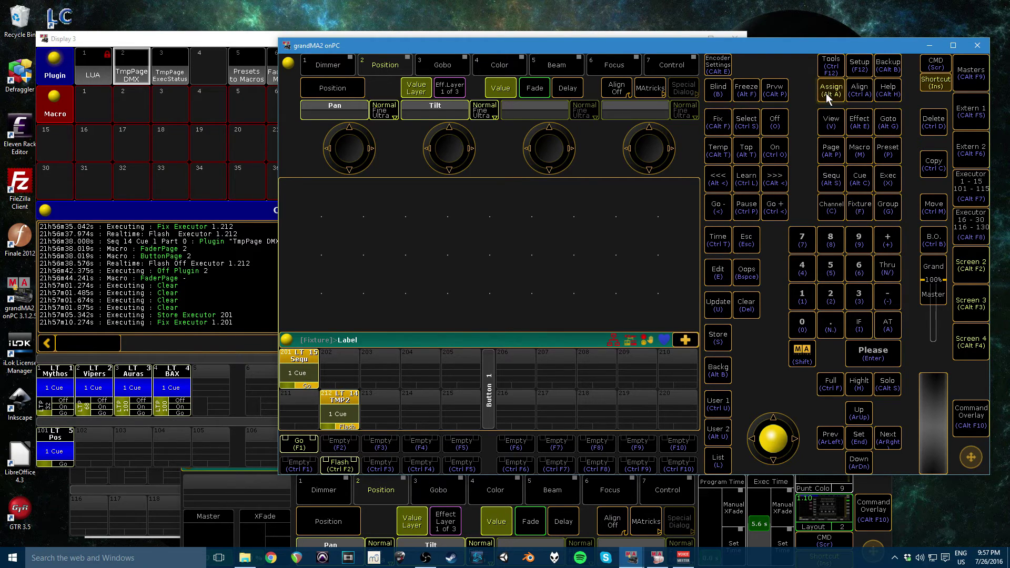
pyautogui.click(304, 374)
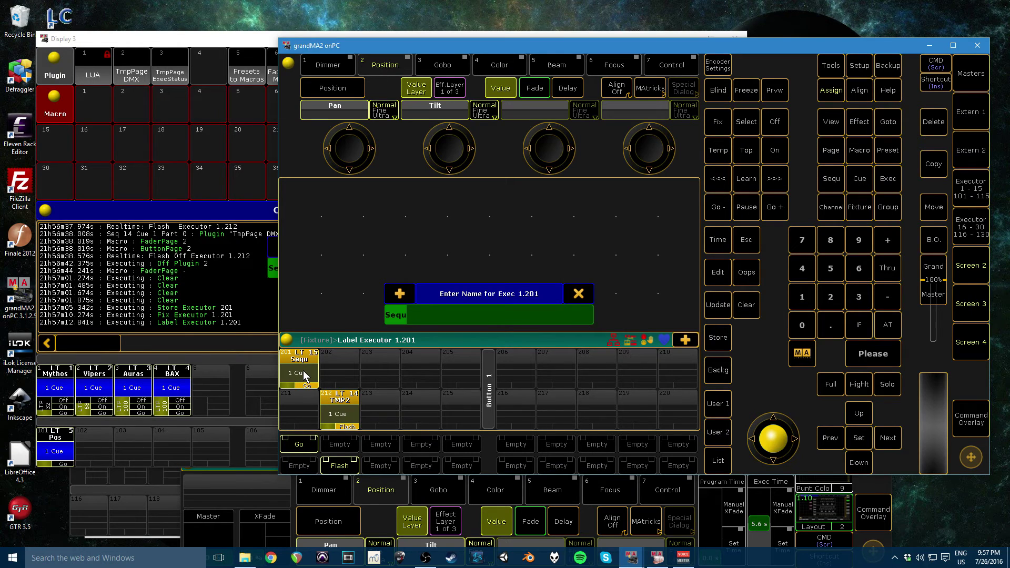
pyautogui.write('TMP3')
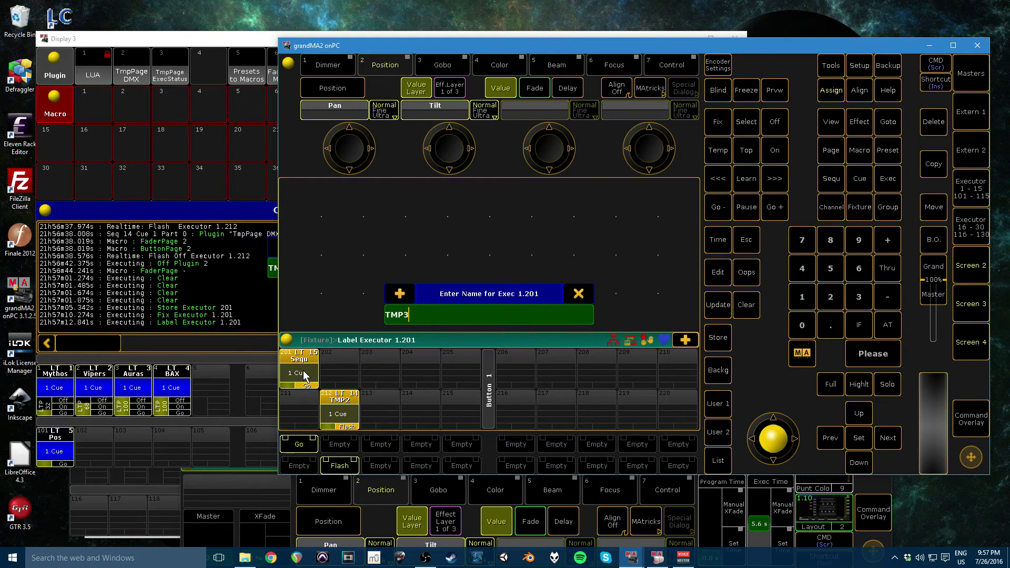
pyautogui.press('Return')
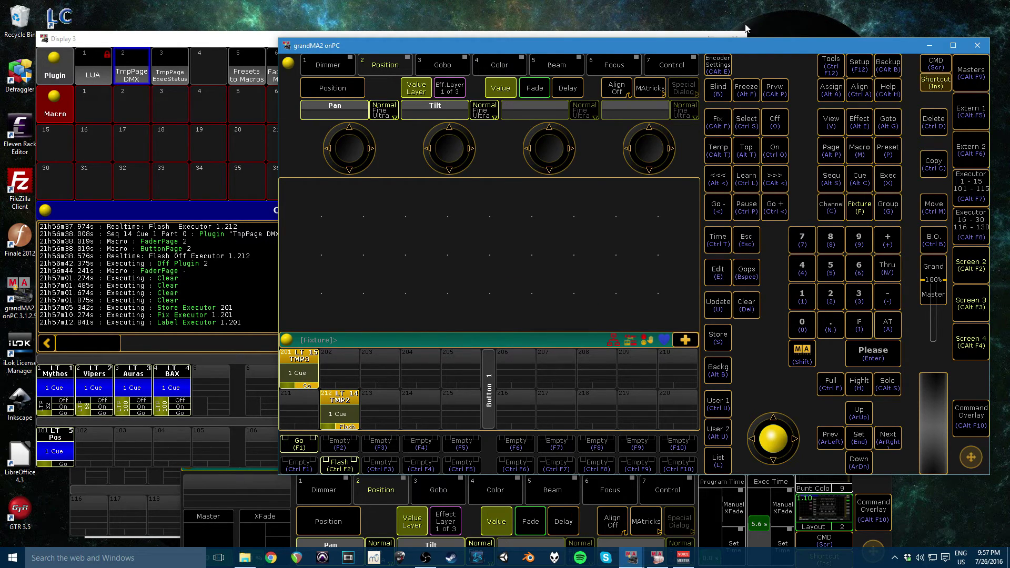
# Set the CMD of the TMP3 executor's cue 1 to "Plugin 3" and close the cue editor
pyautogui.click(295, 380)
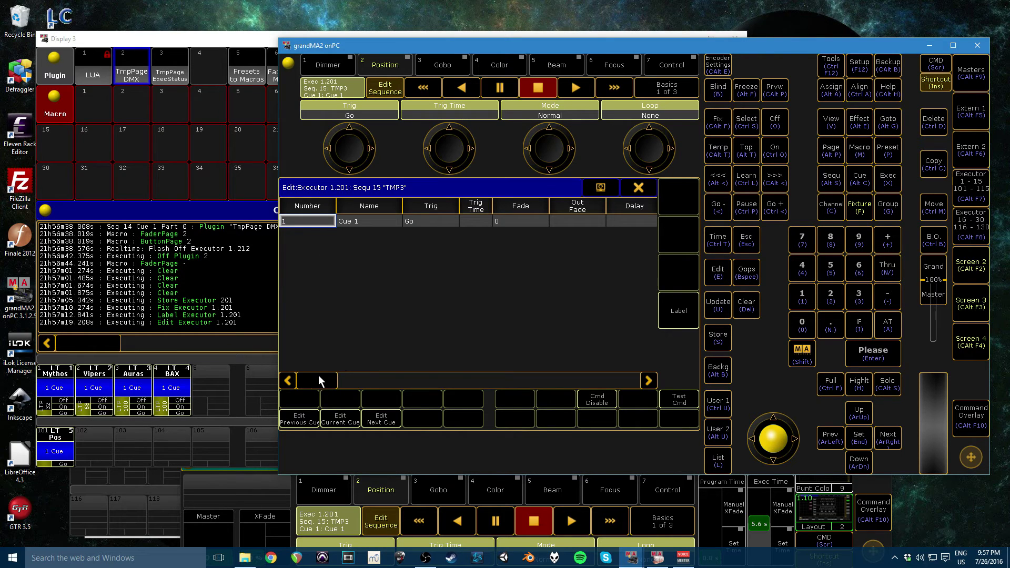
pyautogui.moveTo(393, 380); pyautogui.dragTo(424, 383)
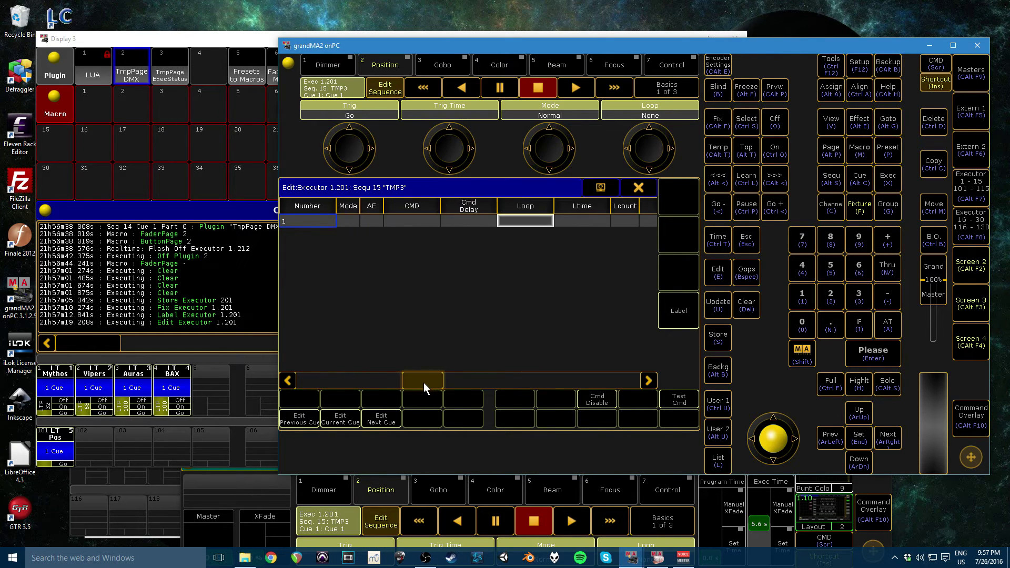
pyautogui.doubleClick(428, 220)
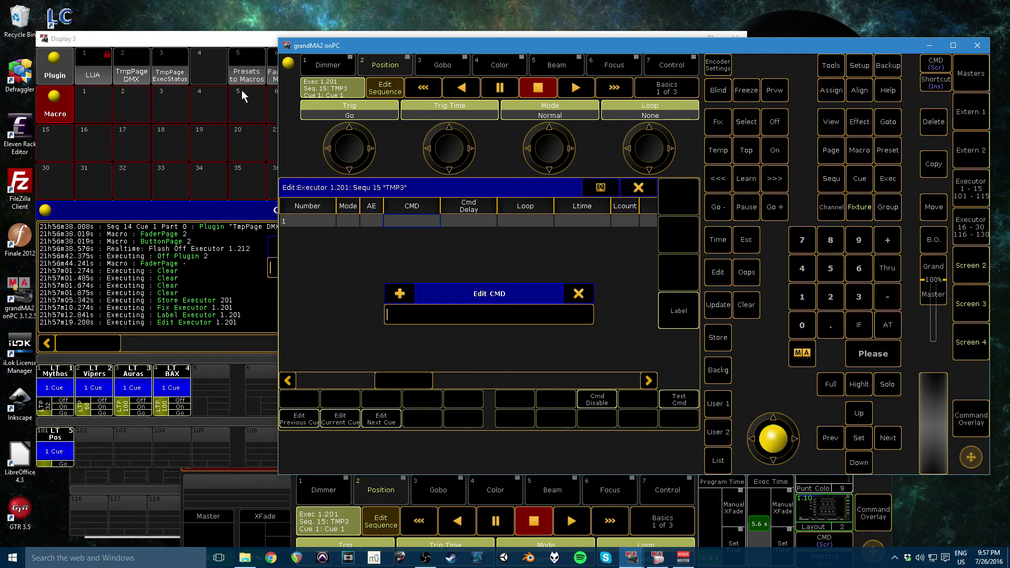
pyautogui.write('Plugin 32')
pyautogui.press('BackSpace')
pyautogui.press('Return')
pyautogui.press('Insert')
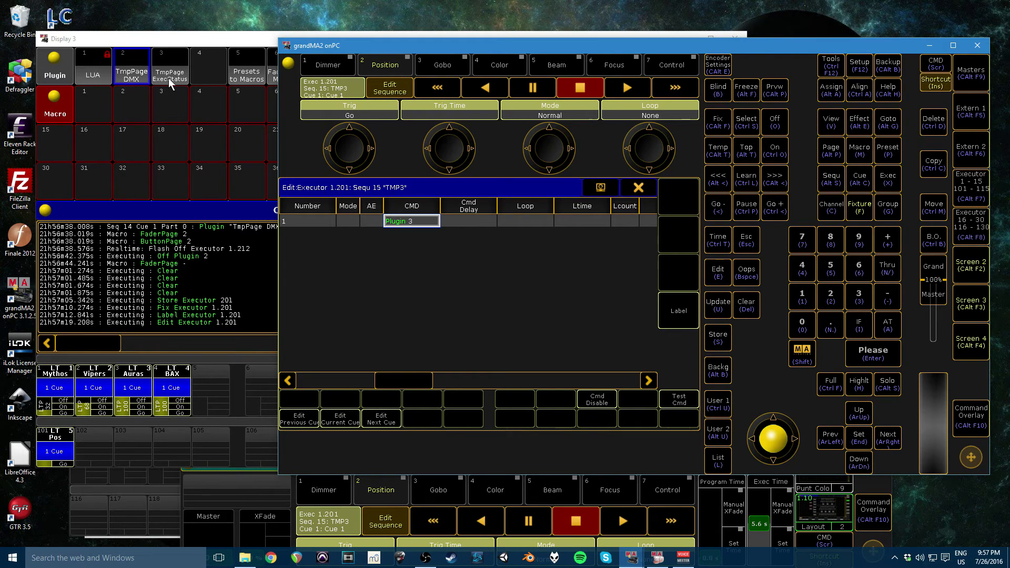
pyautogui.click(637, 188)
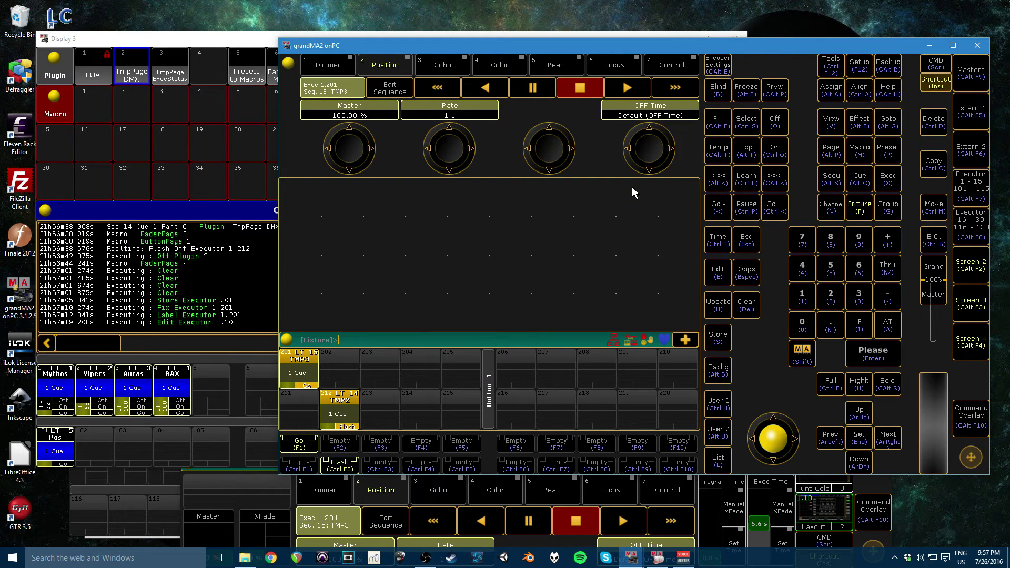
# Assign the Flash function to the button of the TMP3 executor 201
pyautogui.click(833, 89)
pyautogui.click(313, 377)
pyautogui.click(689, 202)
pyautogui.click(297, 339)
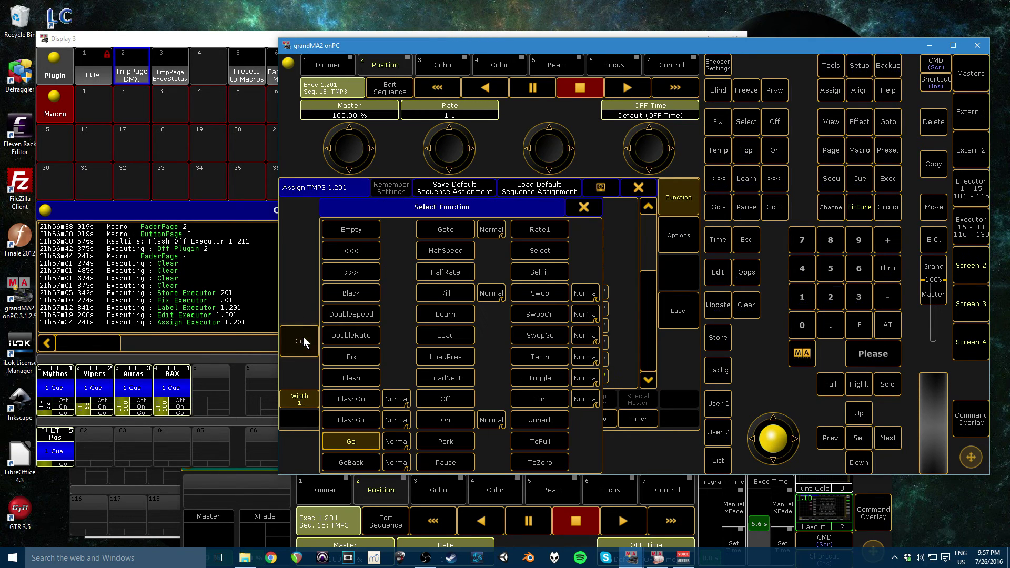
pyautogui.click(347, 376)
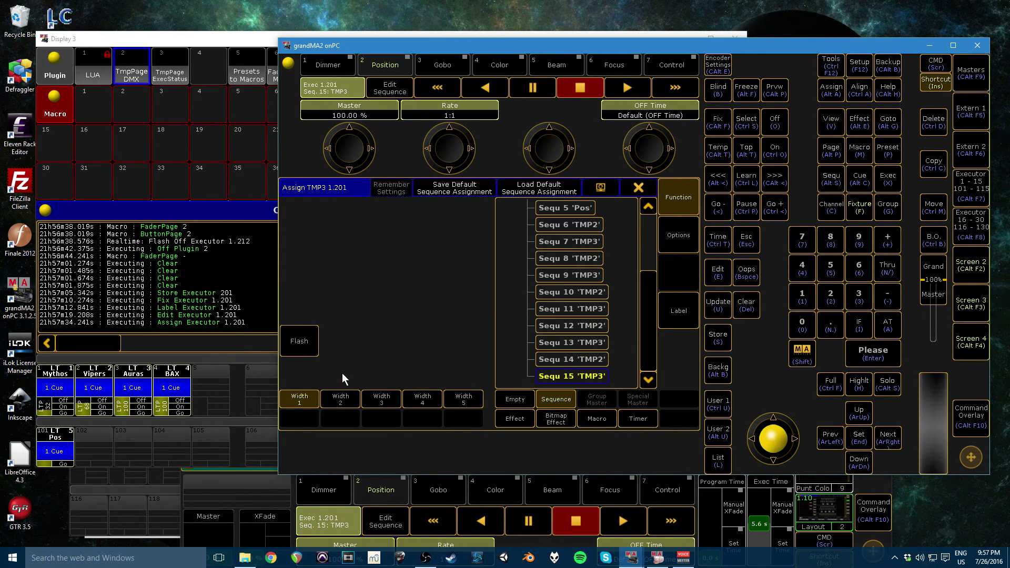
# Enable Swop Protect, Kill Protect and Ignore Exec Time for TMP3, disable Off On Overwritten, and close the assignment options
pyautogui.click(679, 236)
pyautogui.press('Insert')
pyautogui.click(534, 231)
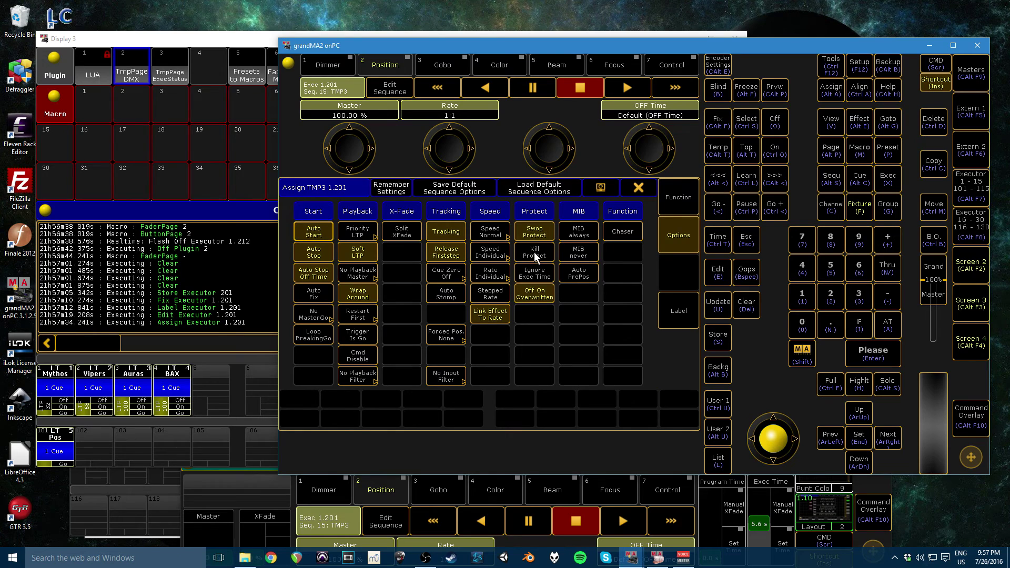
pyautogui.click(535, 253)
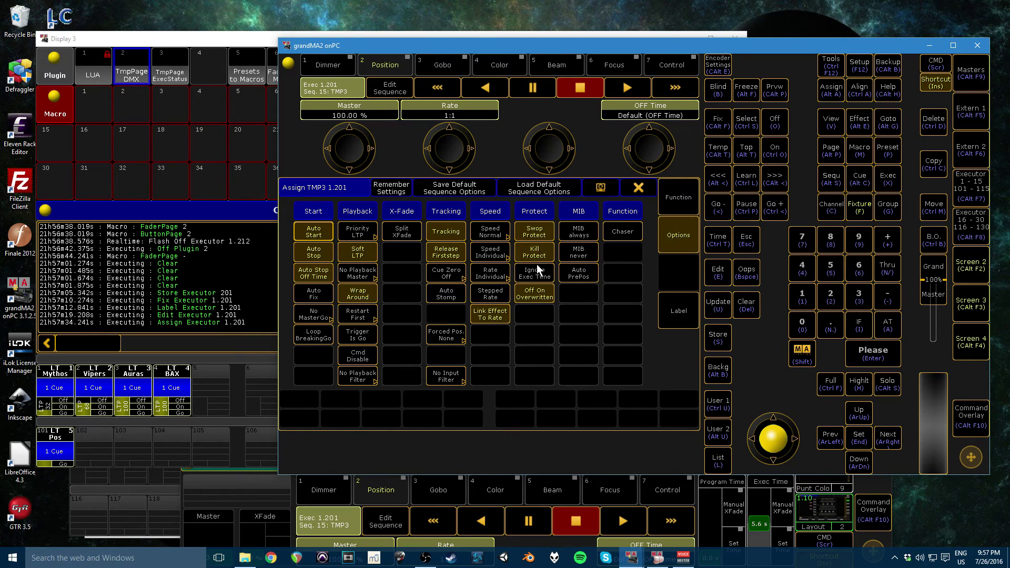
pyautogui.click(536, 297)
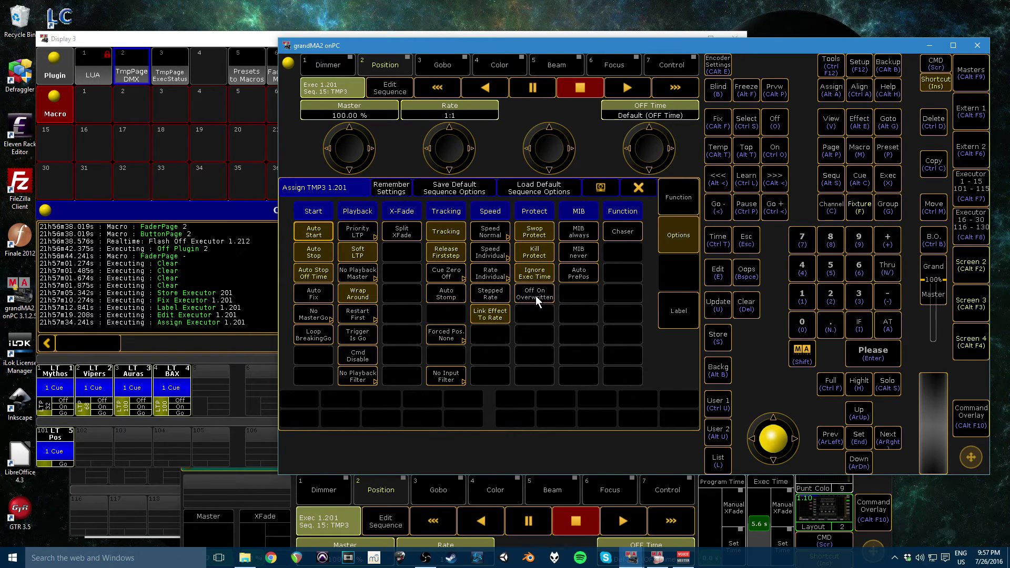
pyautogui.click(638, 188)
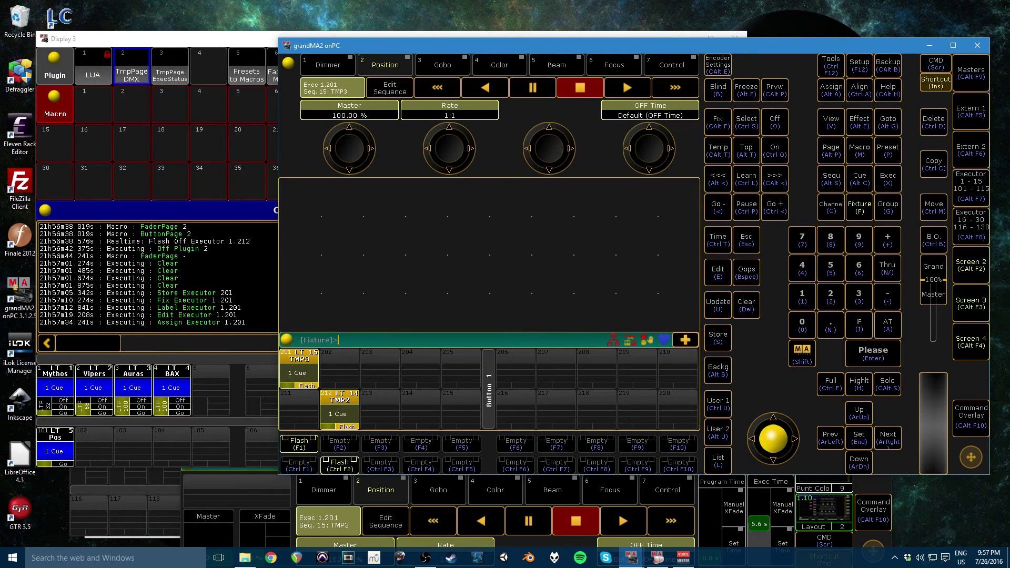
# Run the TmpPage ExecStatus plugin once and open its script for editing in a fully visible window
pyautogui.click(179, 61)
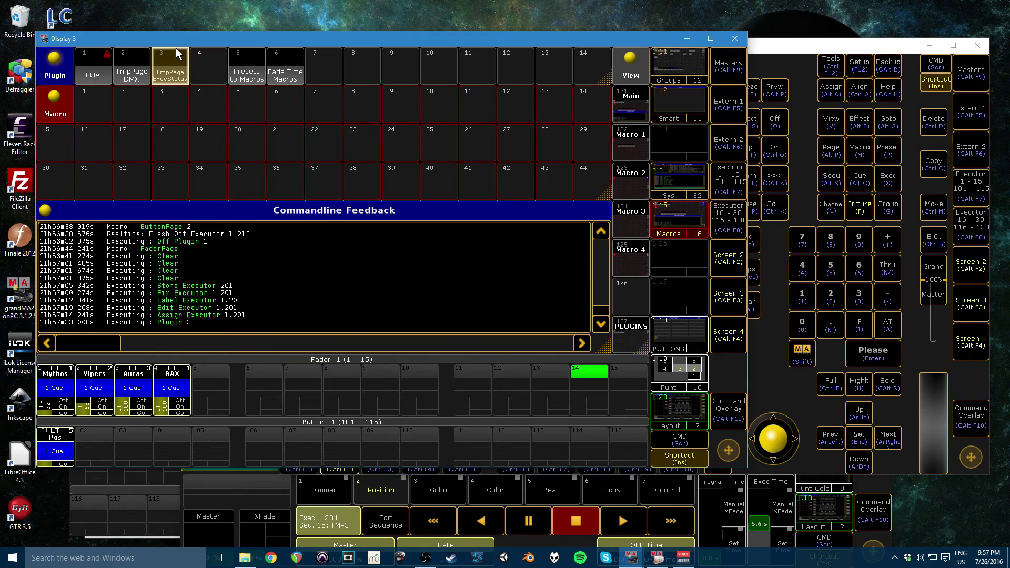
pyautogui.rightClick(169, 76)
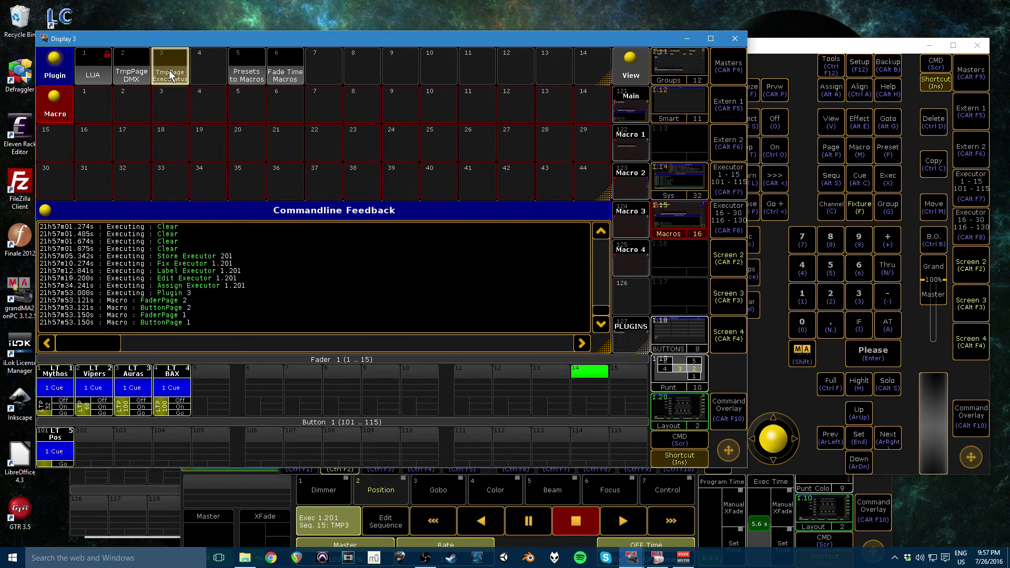
pyautogui.moveTo(326, 129); pyautogui.dragTo(204, 75)
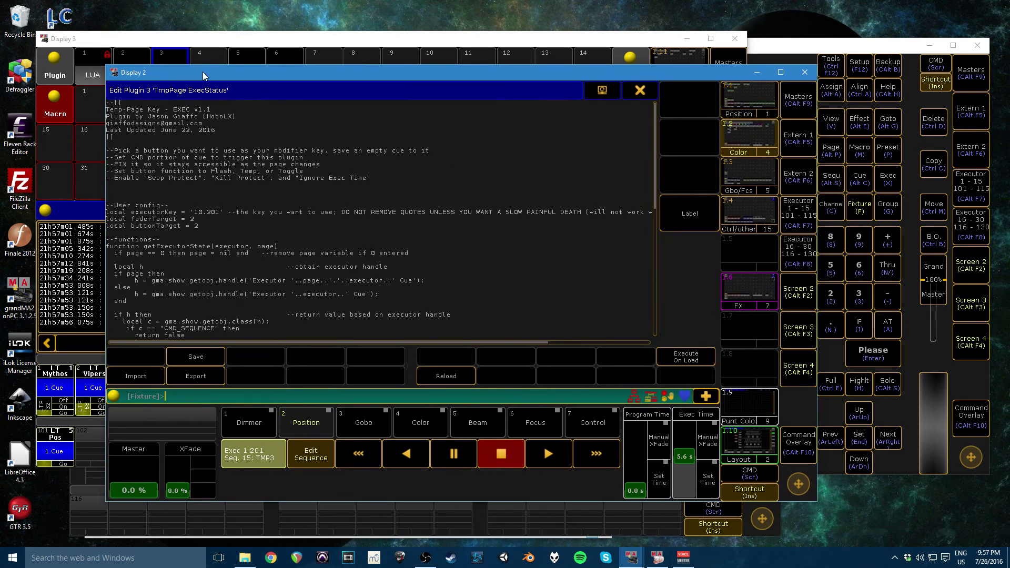
pyautogui.press('Insert')
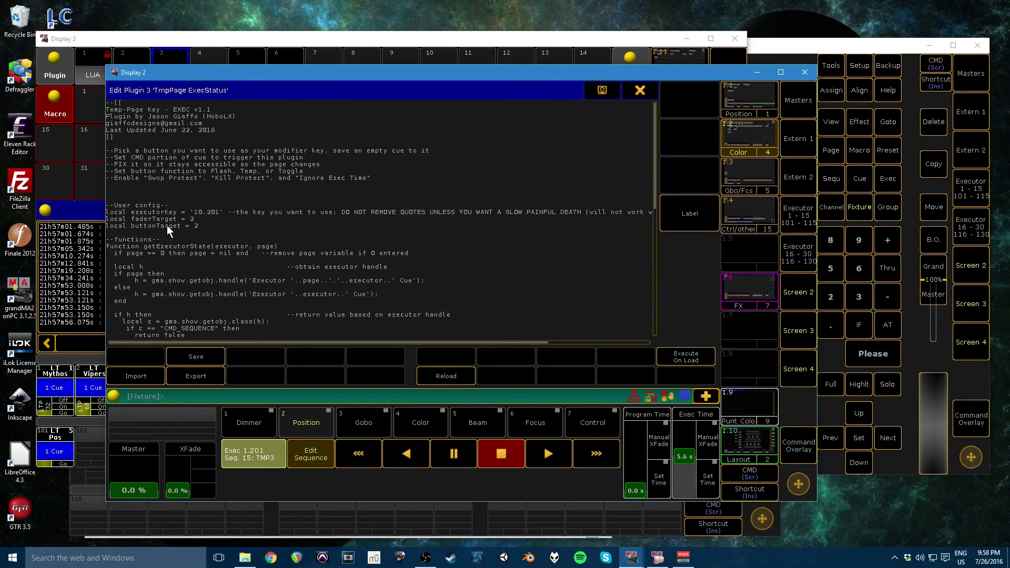
# Set executorKey in the user config of the TmpPage ExecStatus script to '1.201', keeping the quotes
pyautogui.click(117, 212)
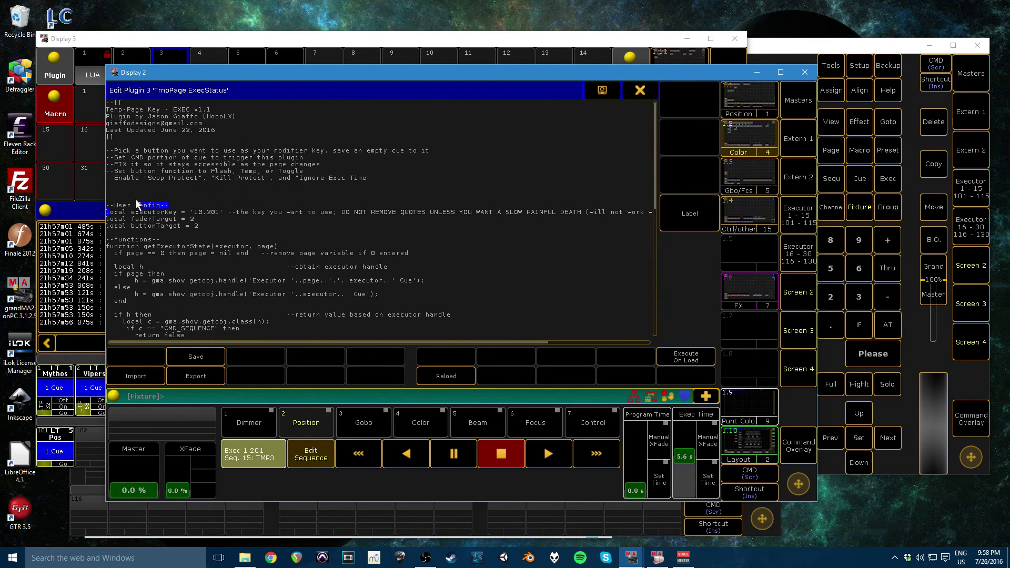
pyautogui.click(153, 218)
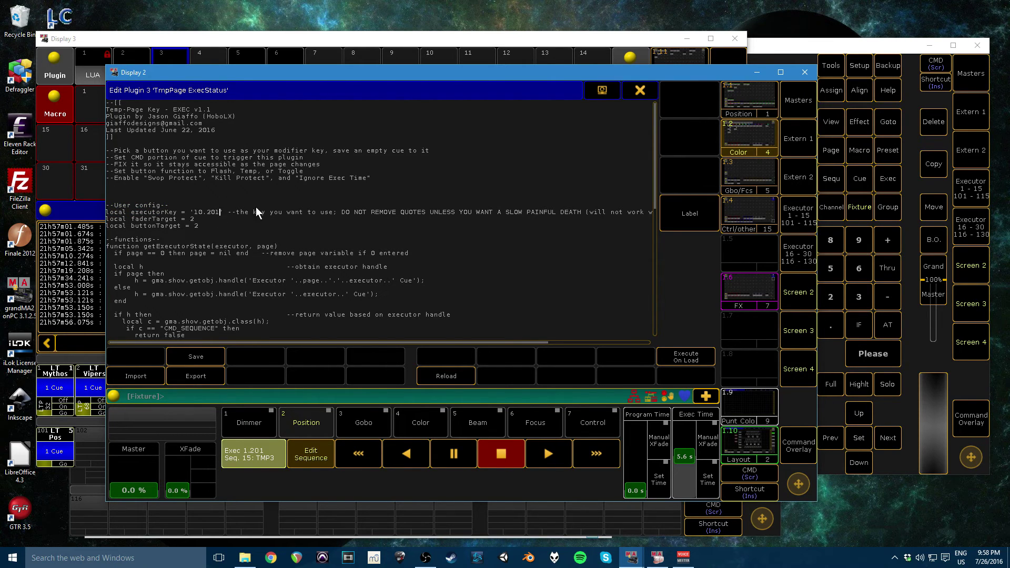
pyautogui.press('BackSpace')
pyautogui.press('BackSpace')
pyautogui.press('BackSpace')
pyautogui.press('BackSpace')
pyautogui.press('BackSpace')
pyautogui.press('BackSpace')
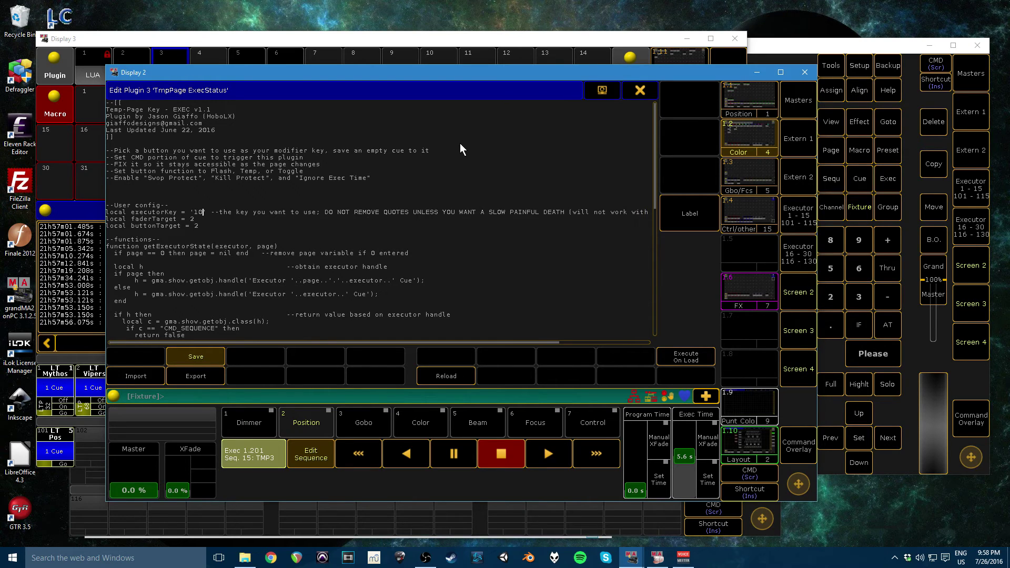
pyautogui.write('1.20')
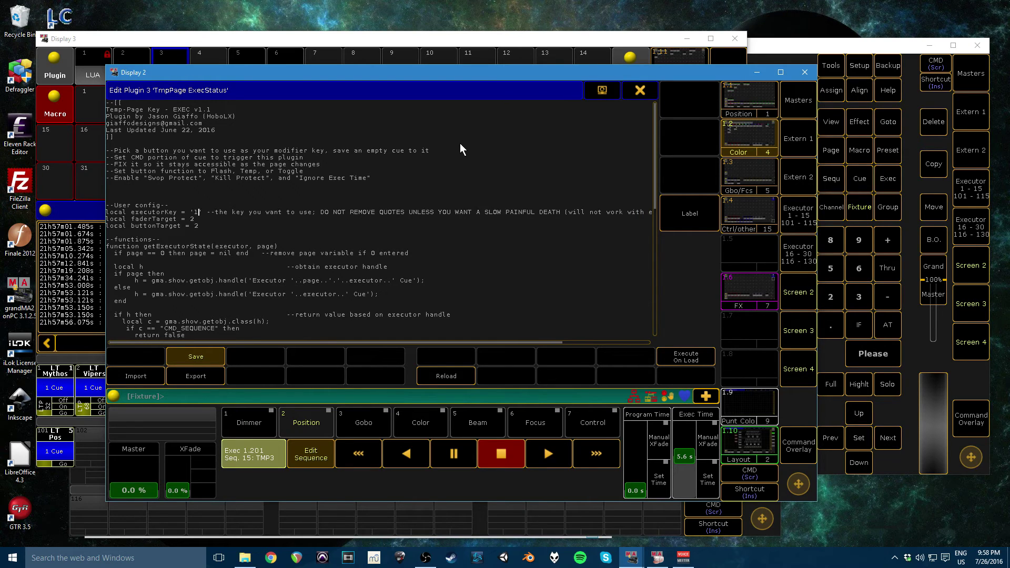
pyautogui.write('1')
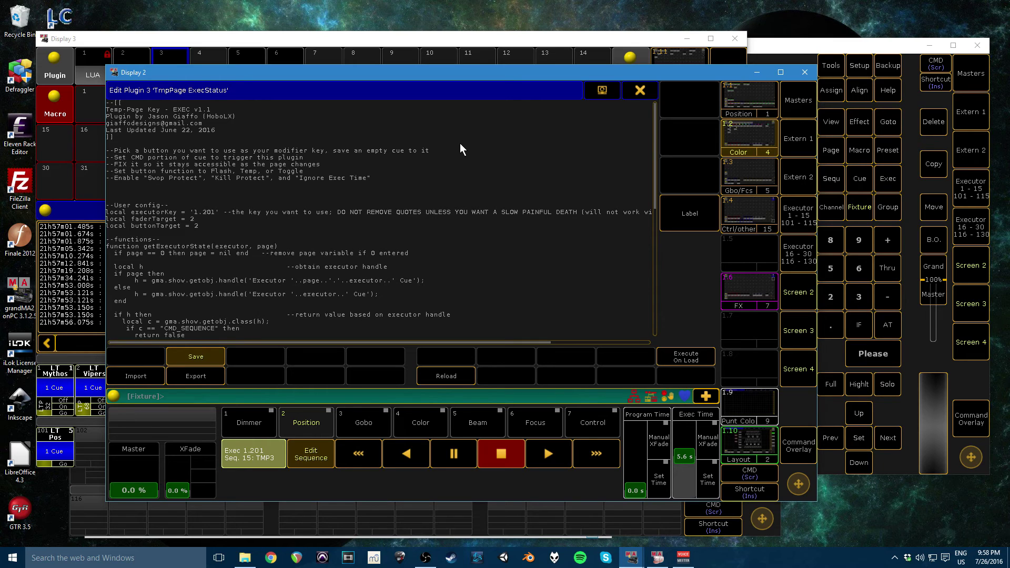
# Set faderTarget and buttonTarget in the script to 3, save the plugin and close the editor
pyautogui.write('3')
pyautogui.press('BackSpace')
pyautogui.write('3')
pyautogui.click(190, 362)
pyautogui.click(651, 90)
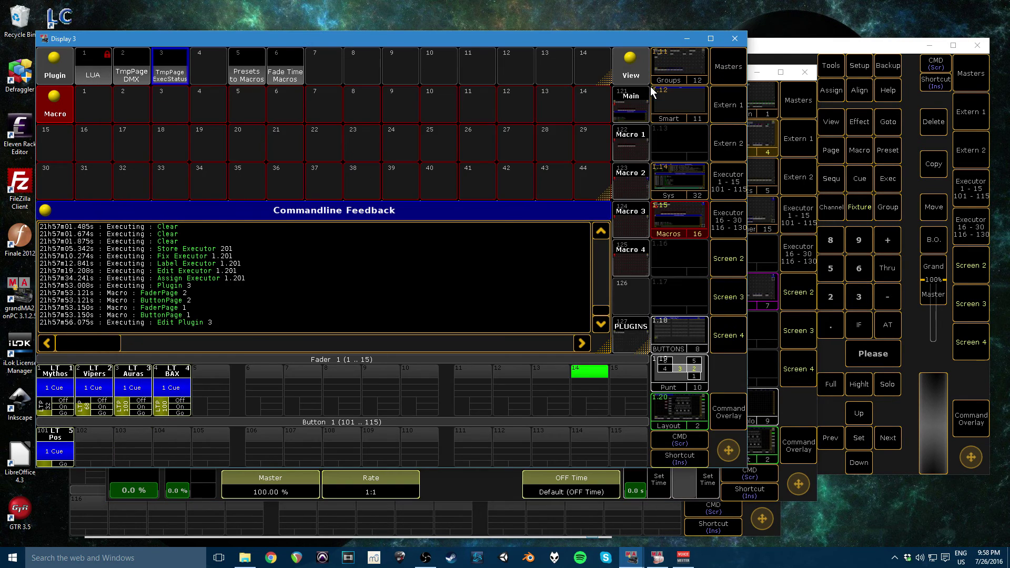
# Bring the executor window forward and test the flash of the TMP3 executor in slot 201
pyautogui.click(807, 411)
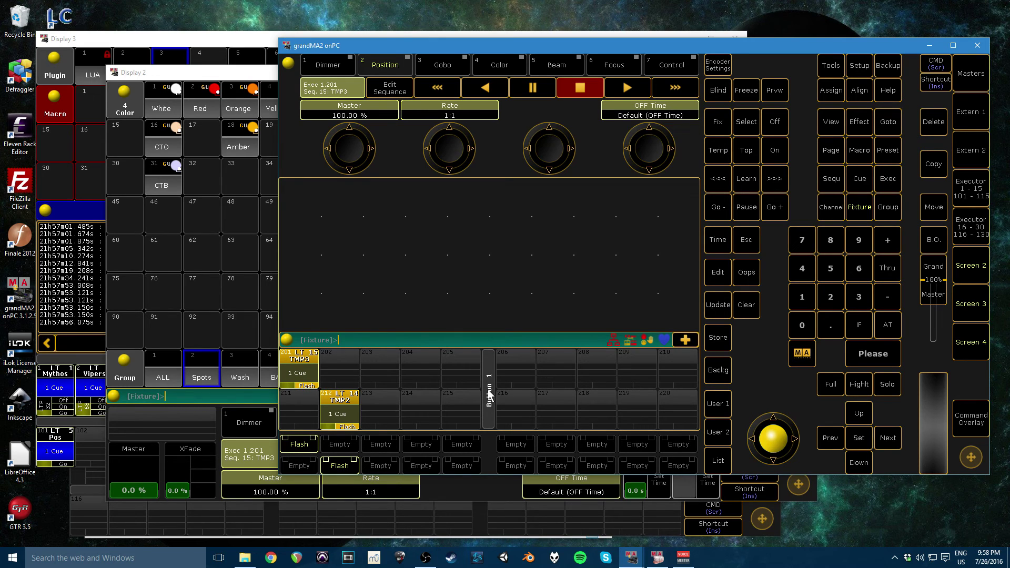
pyautogui.click(308, 387)
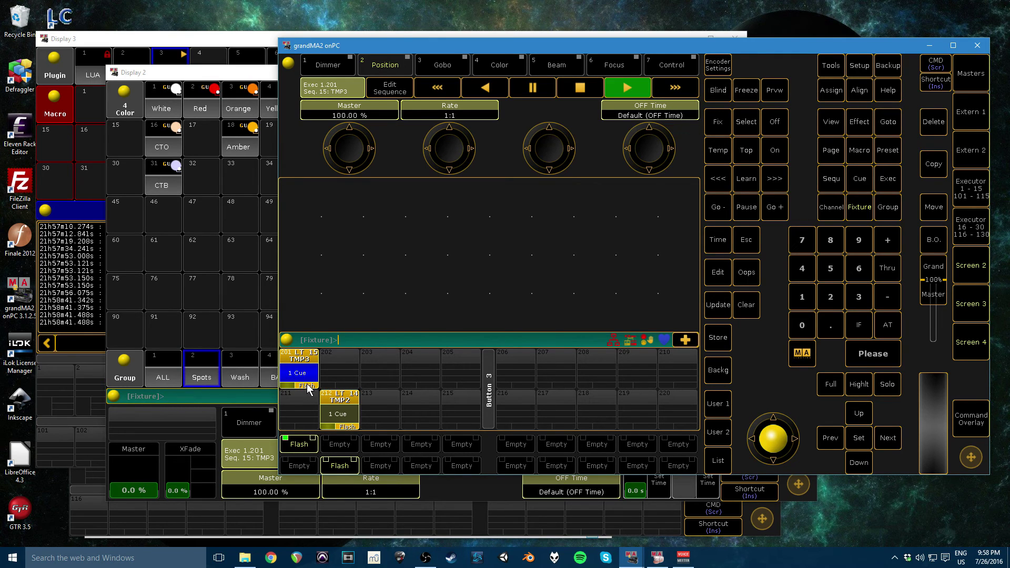
pyautogui.click(308, 387)
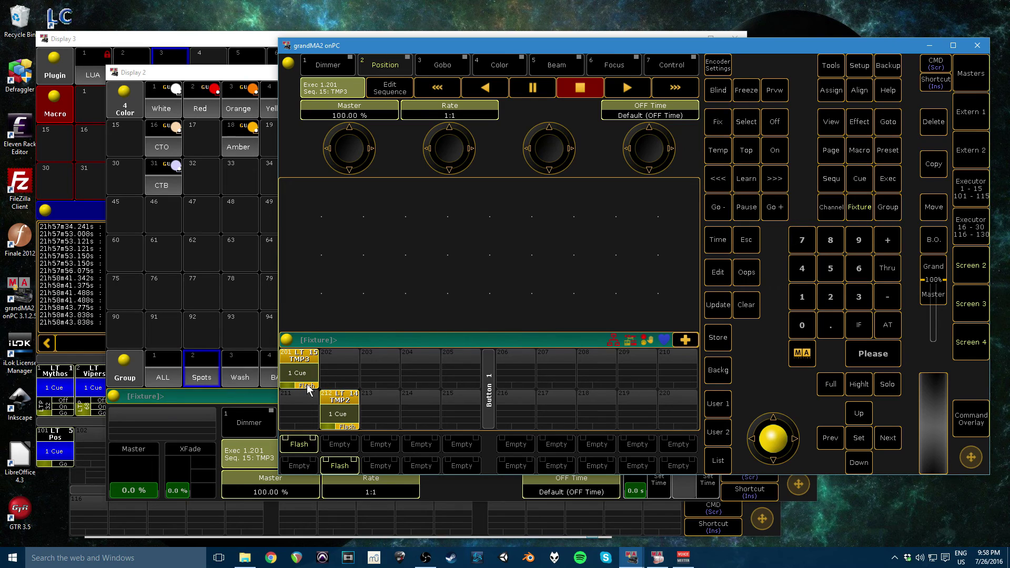